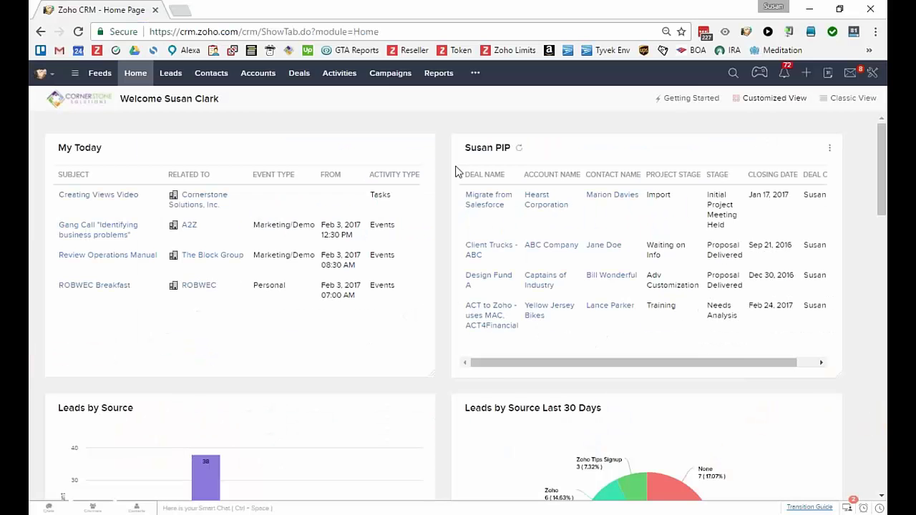
Look over the record lists of the Contacts, Accounts and Deals modules
left_click(211, 73)
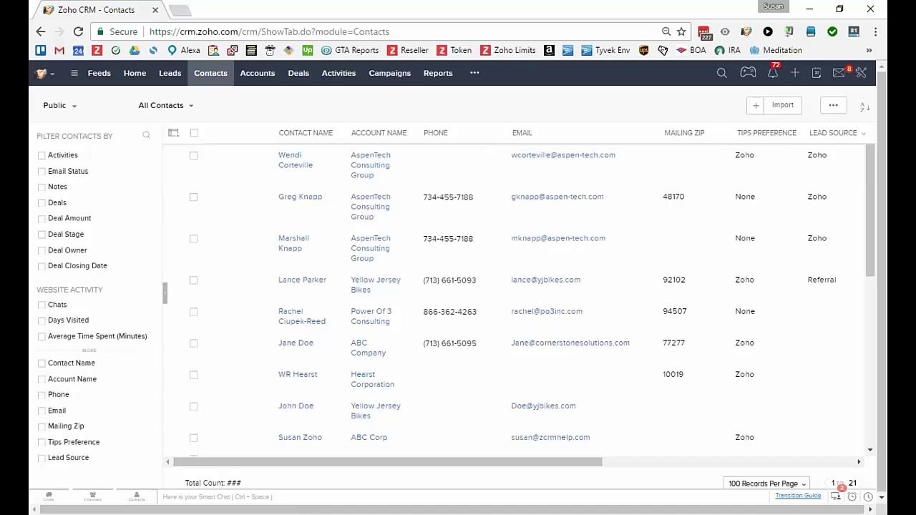
left_click(255, 73)
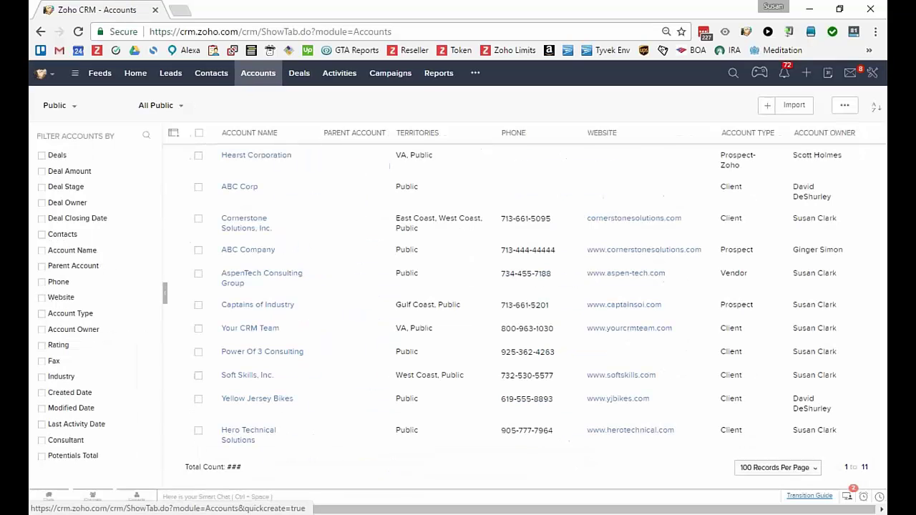
left_click(306, 76)
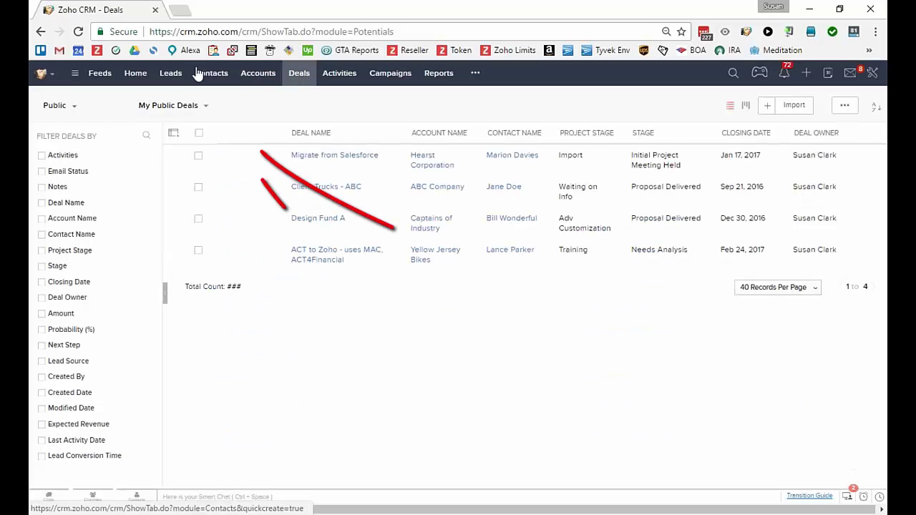
Return to Contacts and examine the available views, from the favorites through the shared ones
left_click(208, 74)
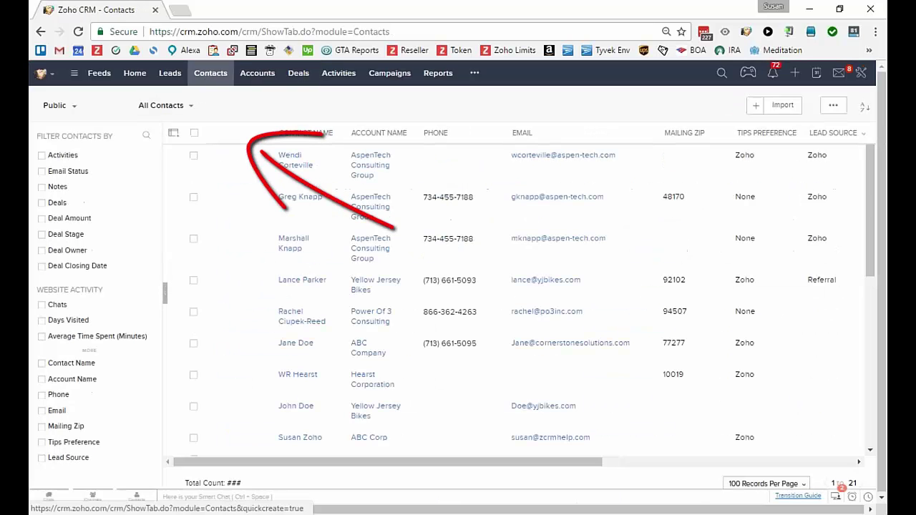
left_click(161, 105)
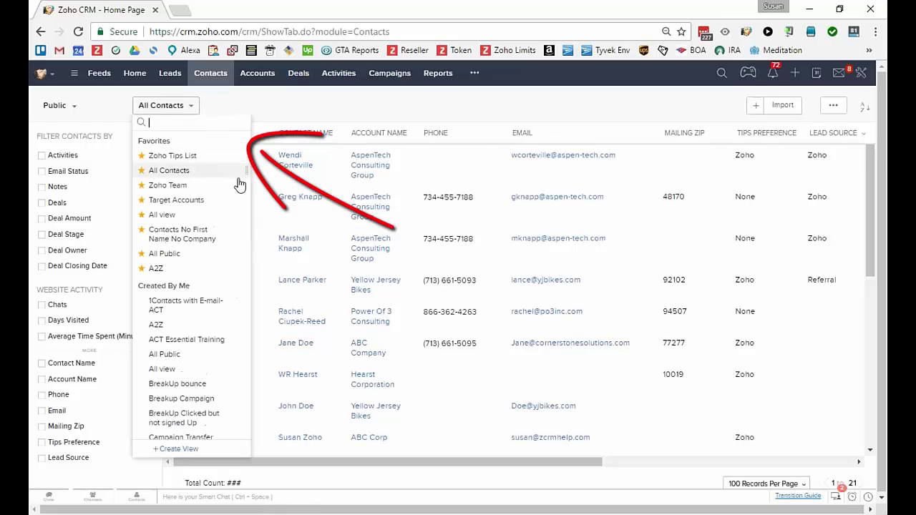
scroll(234, 313, "down", 3)
scroll(235, 313, "down", 15)
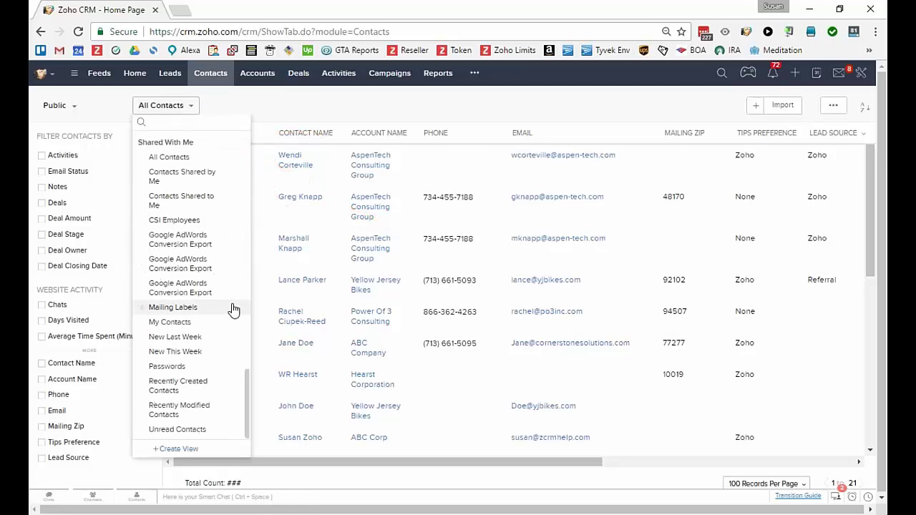
scroll(211, 336, "down", 3)
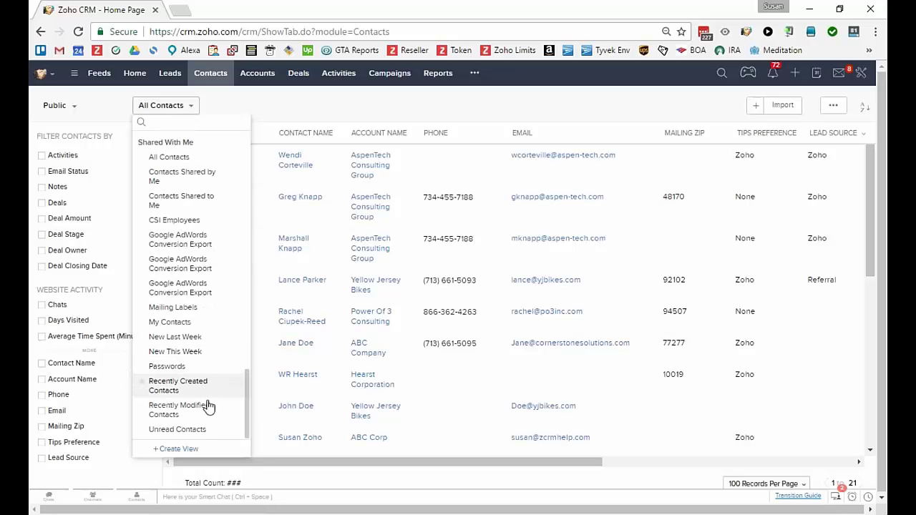
scroll(213, 406, "up", 8)
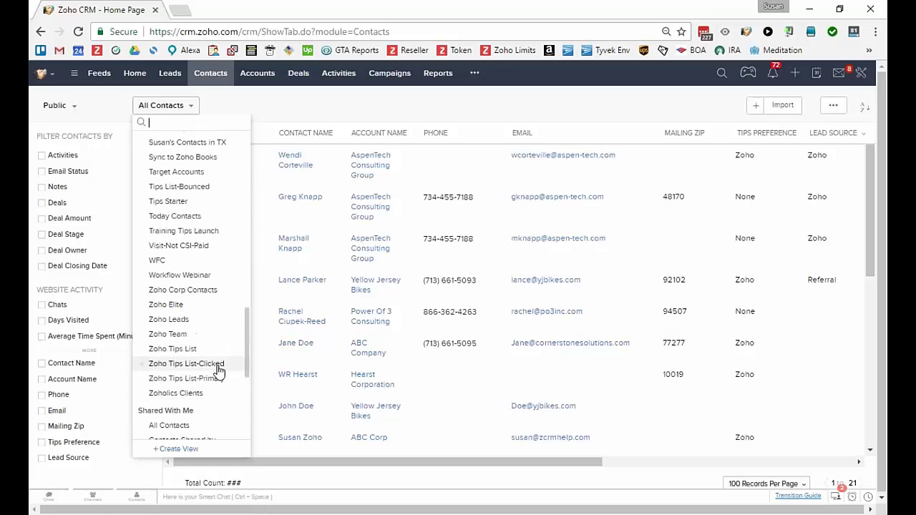
scroll(219, 370, "up", 3)
scroll(219, 370, "up", 12)
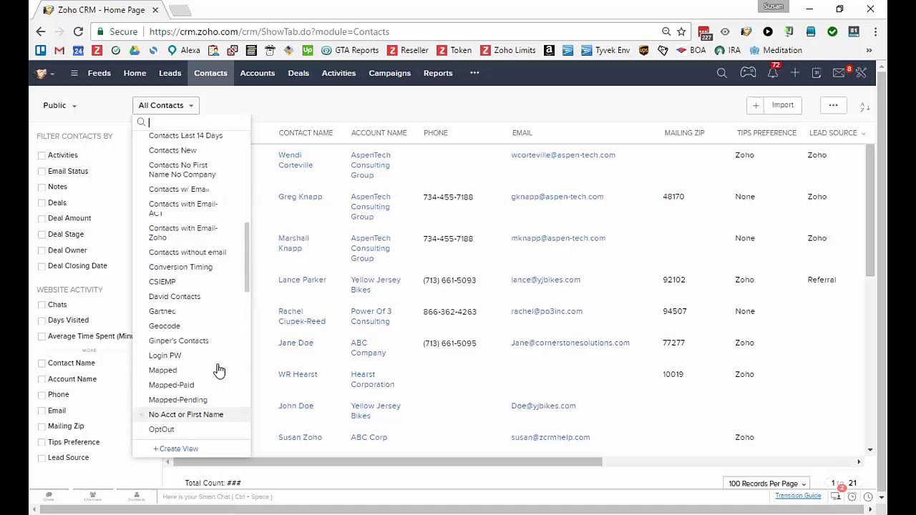
scroll(219, 370, "up", 4)
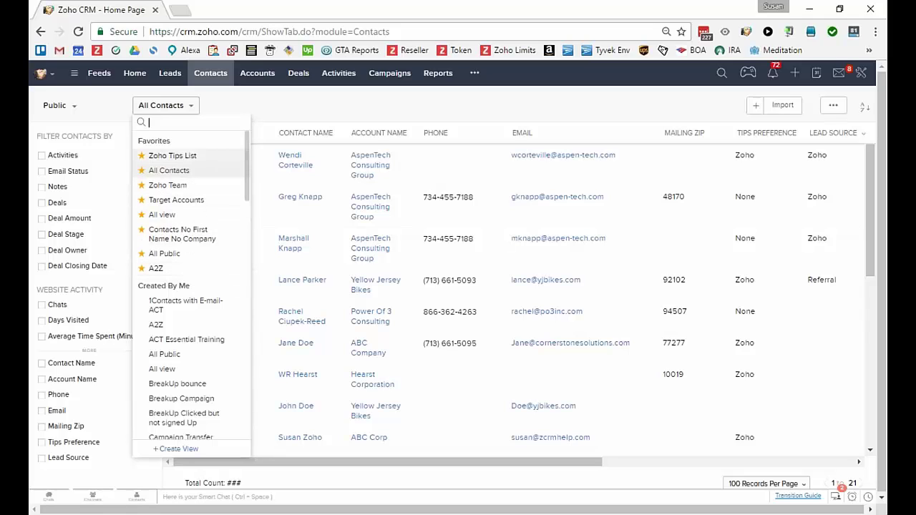
left_click(320, 112)
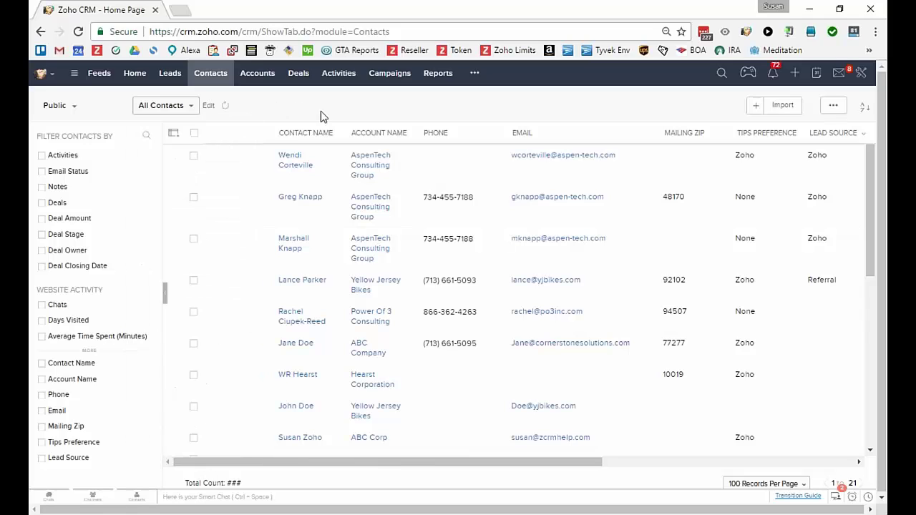
Filter the contact list to records whose Email is not empty
left_click(43, 412)
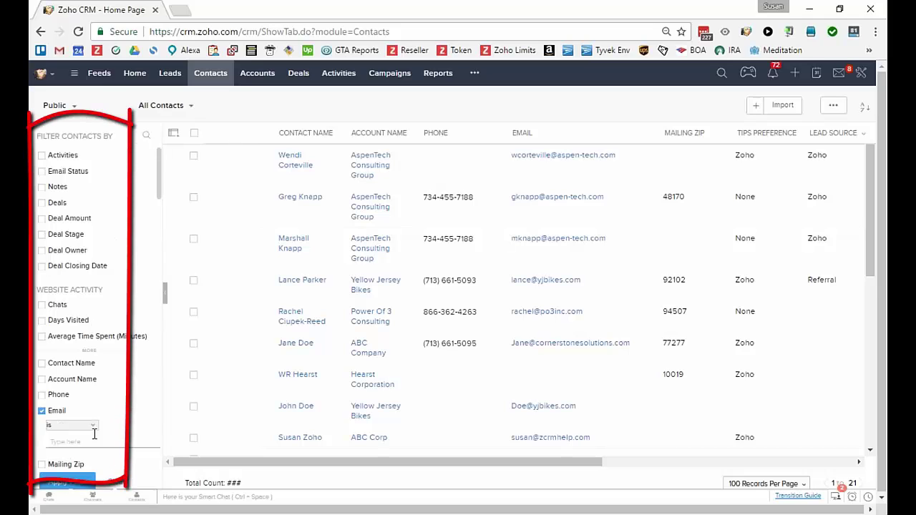
left_click(93, 427)
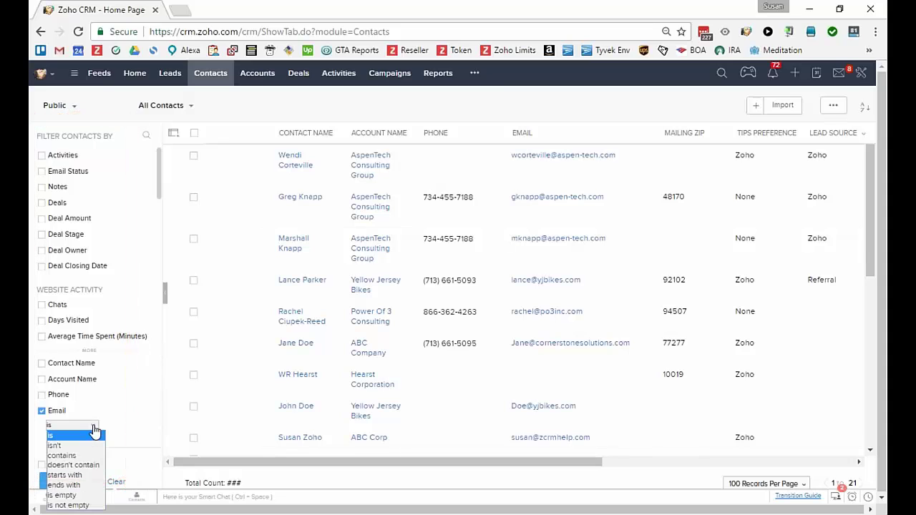
left_click(72, 505)
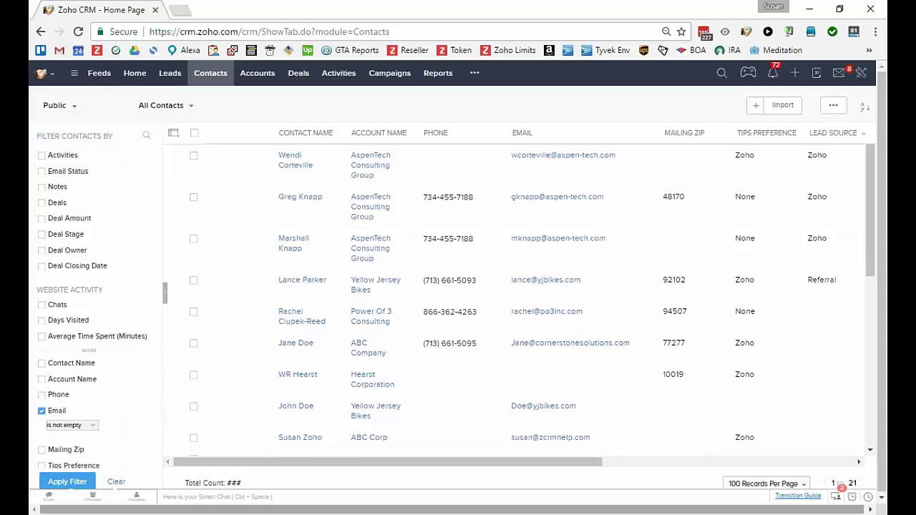
left_click(71, 484)
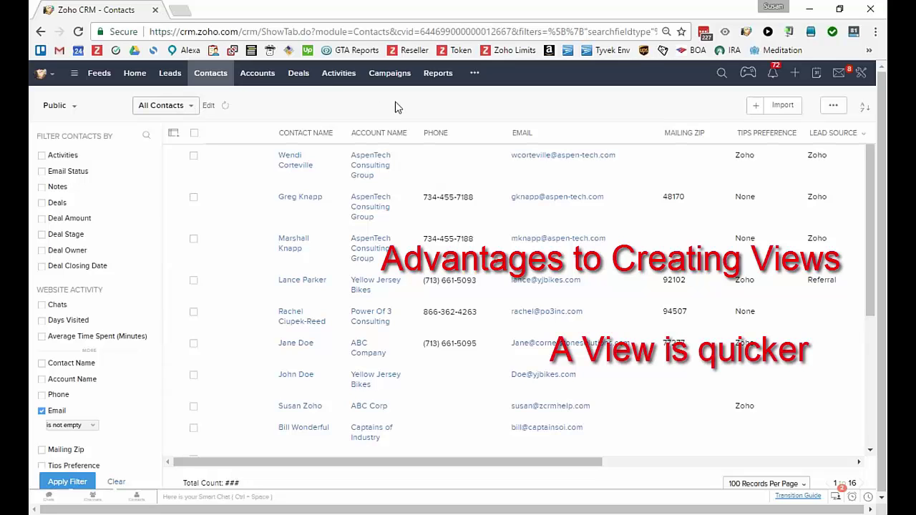
left_click(191, 107)
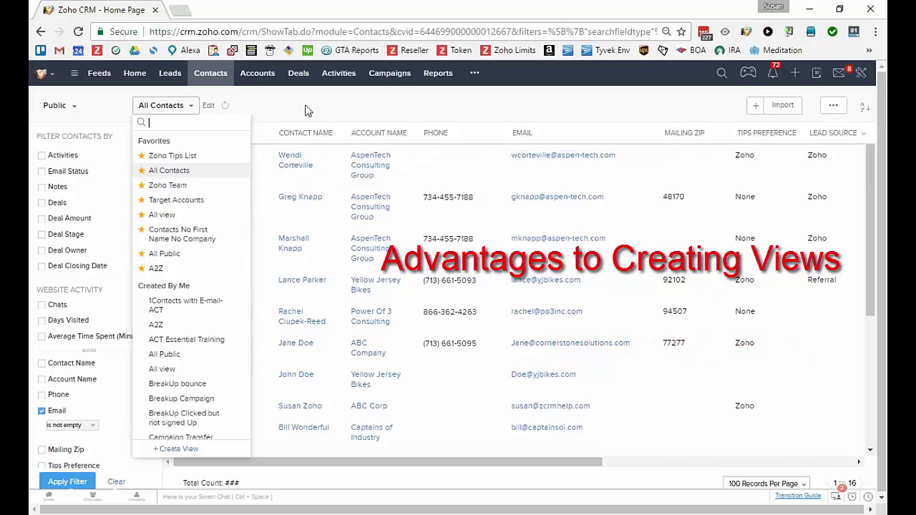
left_click(793, 80)
left_click(833, 105)
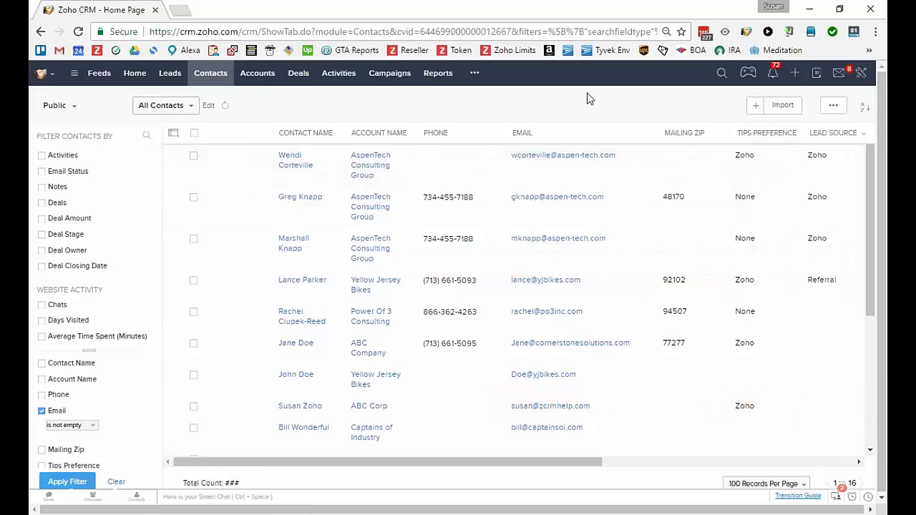
Clear the Email filter from the contact list
left_click(116, 481)
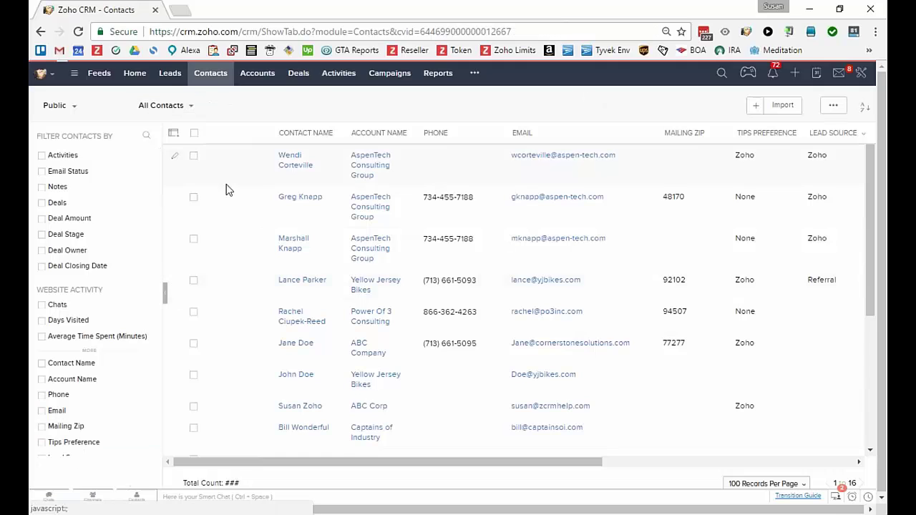
Create a new contacts view and name it "Contacts with Email"
left_click(193, 107)
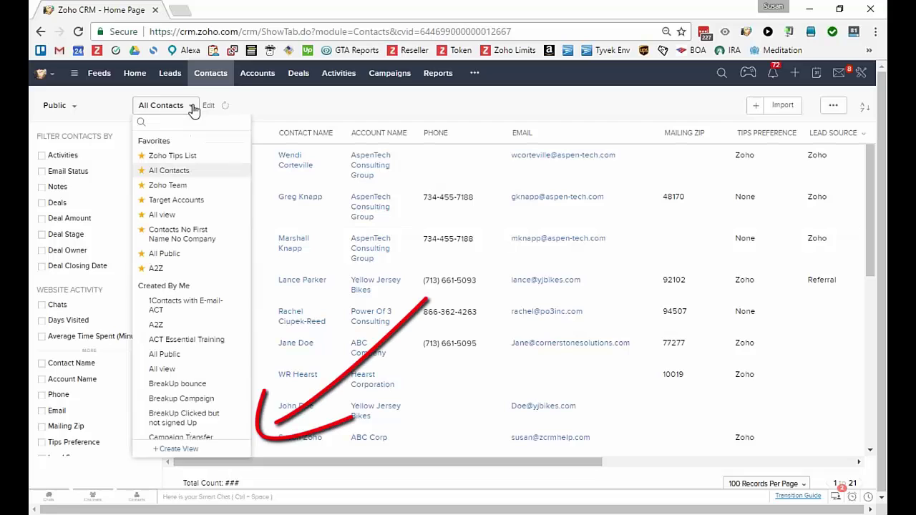
left_click(192, 453)
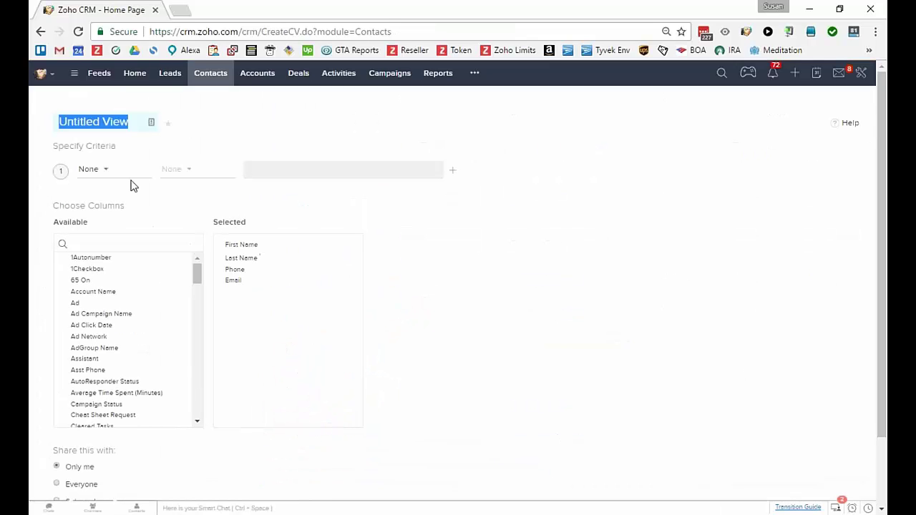
type("Co")
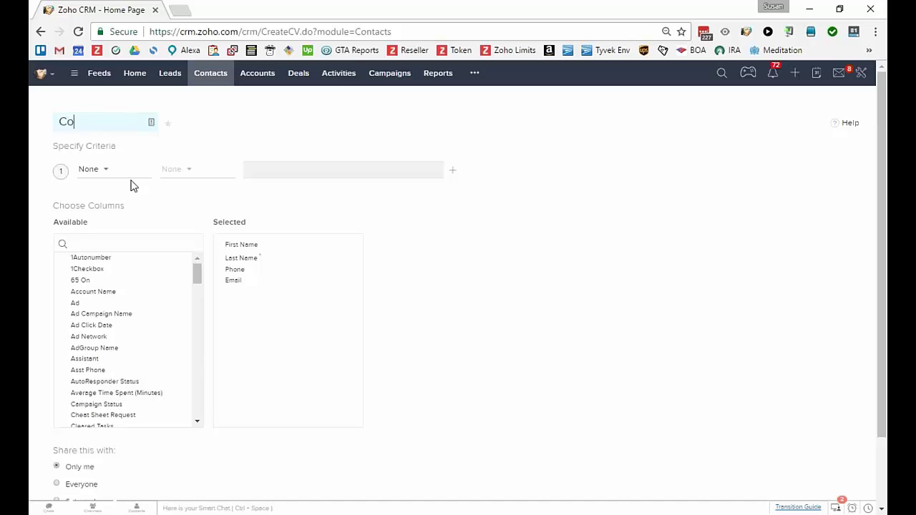
type("ntacts with Email")
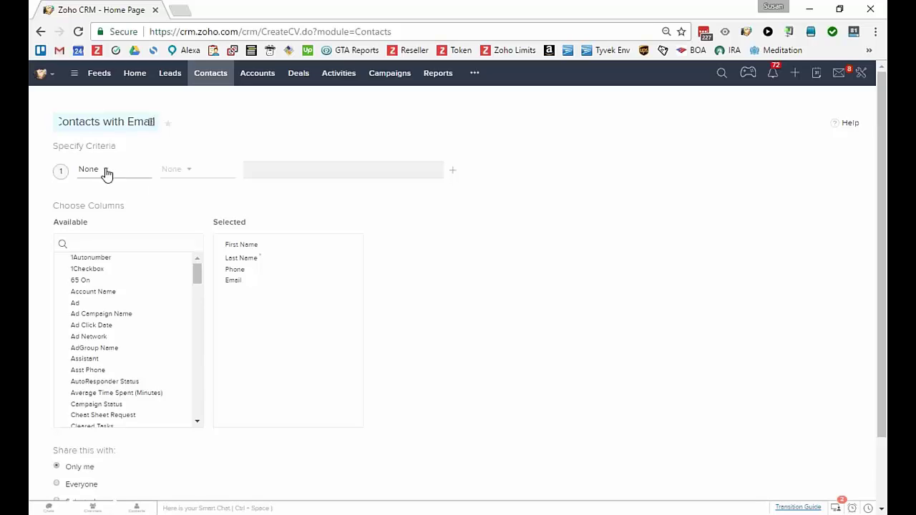
Set the view's first criterion to Email is not empty
left_click(106, 174)
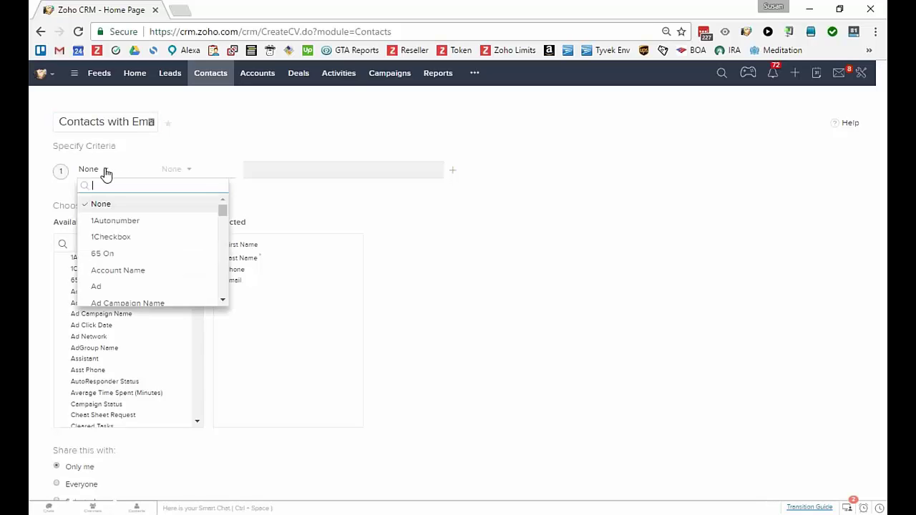
type("em")
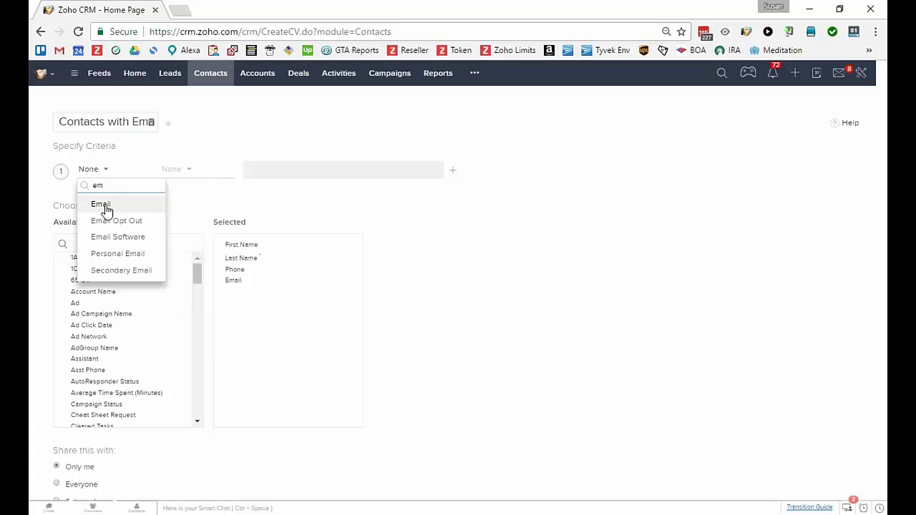
left_click(105, 206)
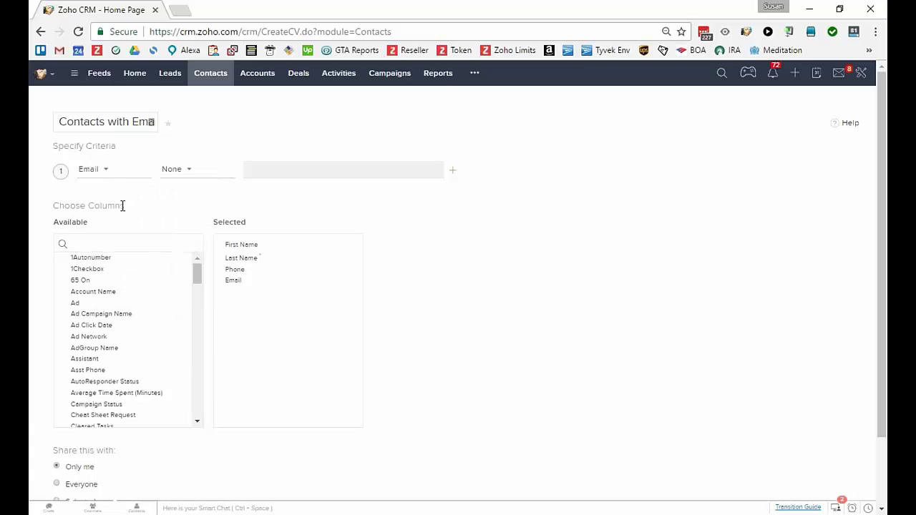
left_click(184, 171)
left_click_drag(246, 225, 248, 260)
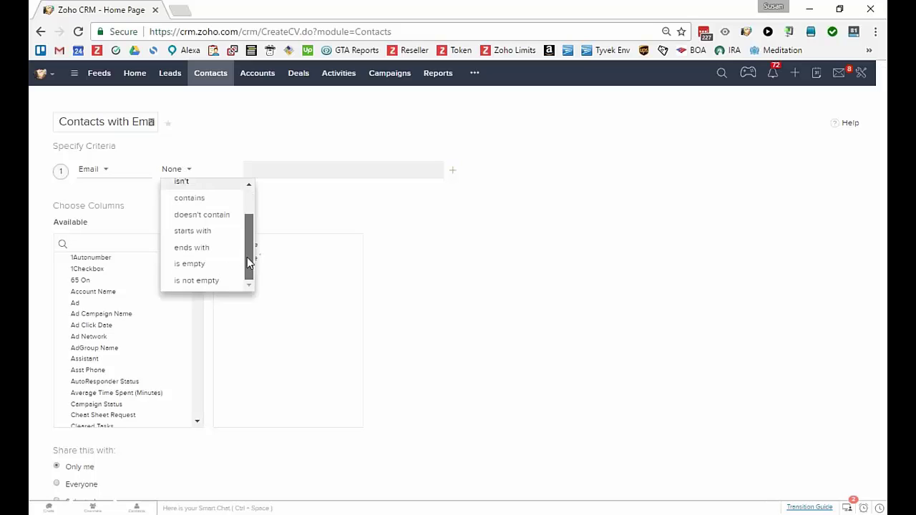
left_click(207, 281)
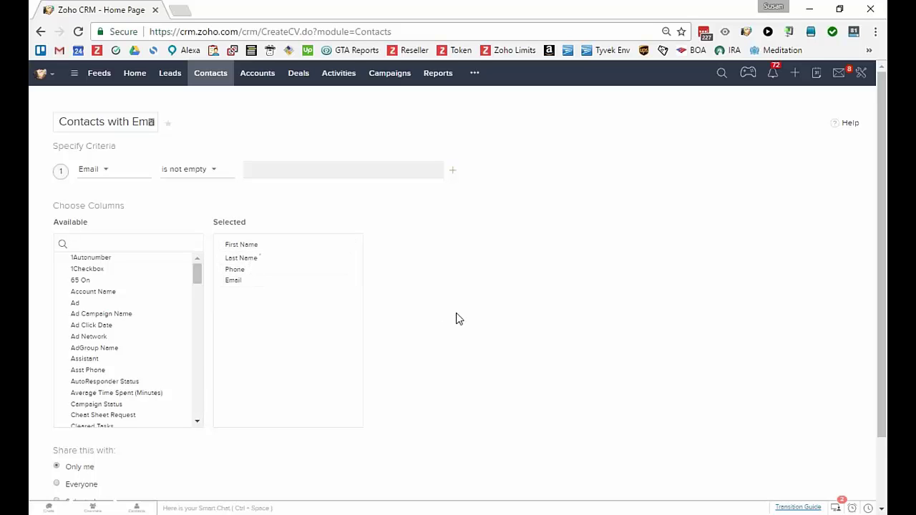
Add the Account Name column to the view between Last Name and Phone
scroll(455, 319, "down", 2)
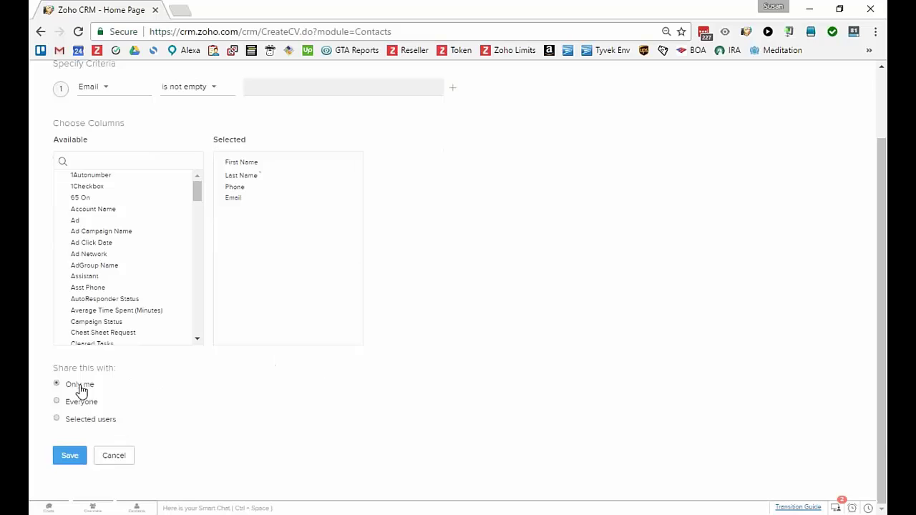
left_click_drag(121, 207, 285, 188)
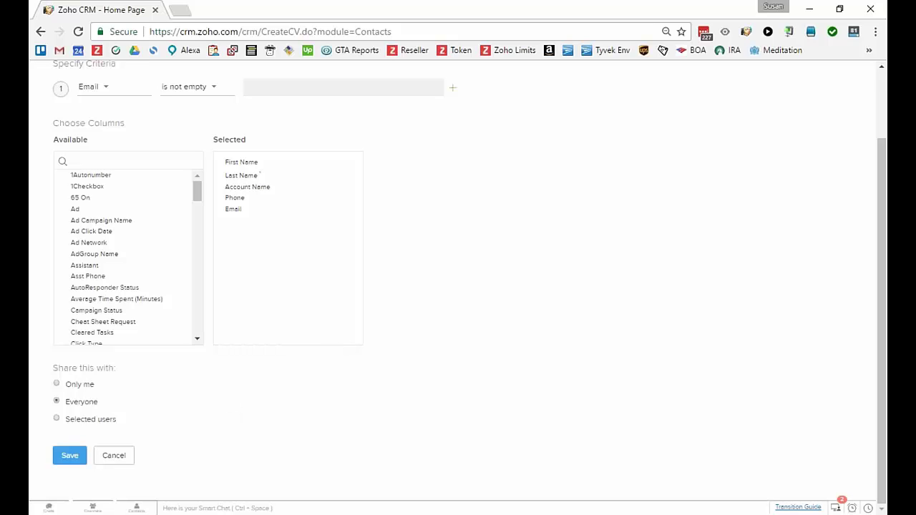
Try sharing the view with selected users and review what the Users, Roles and Groups source types offer
left_click(57, 418)
scroll(372, 419, "down", 3)
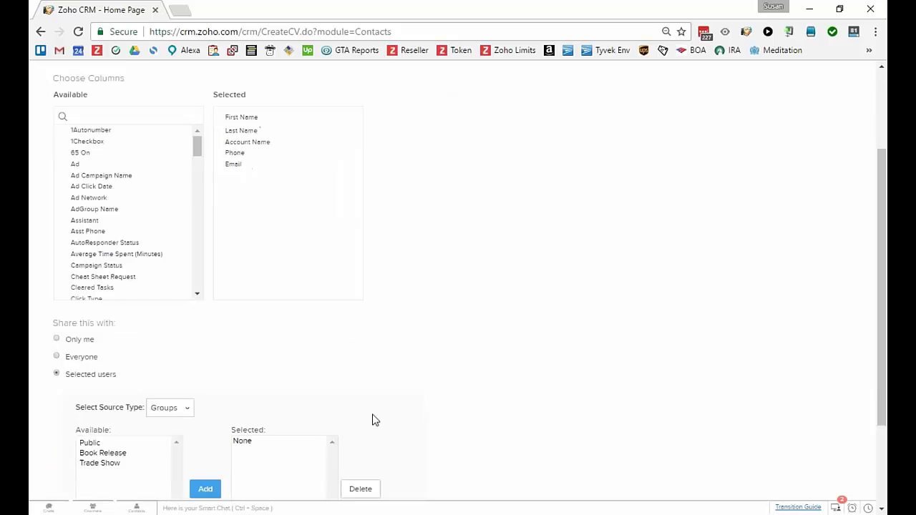
left_click(188, 283)
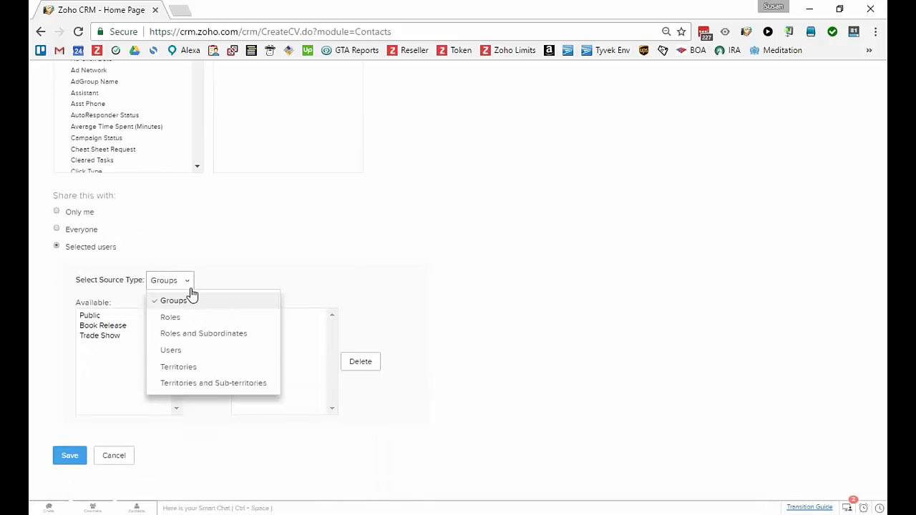
left_click(183, 357)
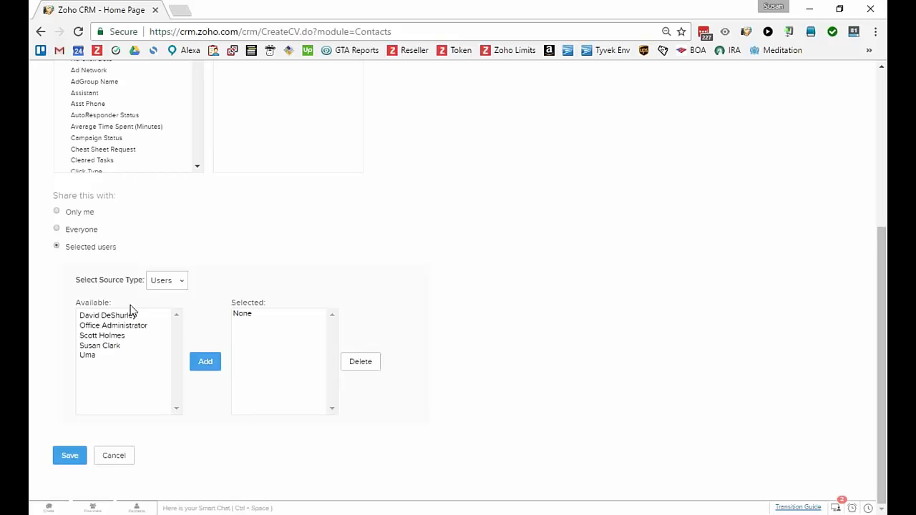
left_click(181, 283)
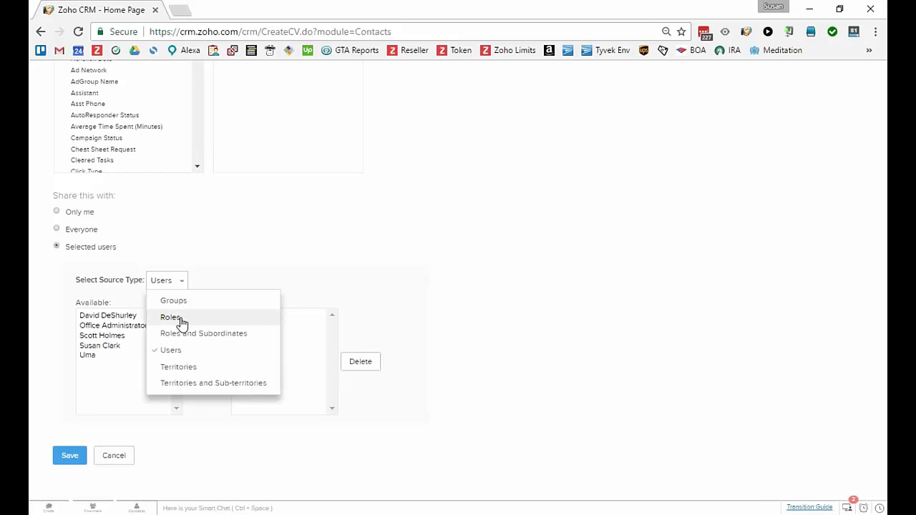
left_click(180, 319)
left_click(181, 286)
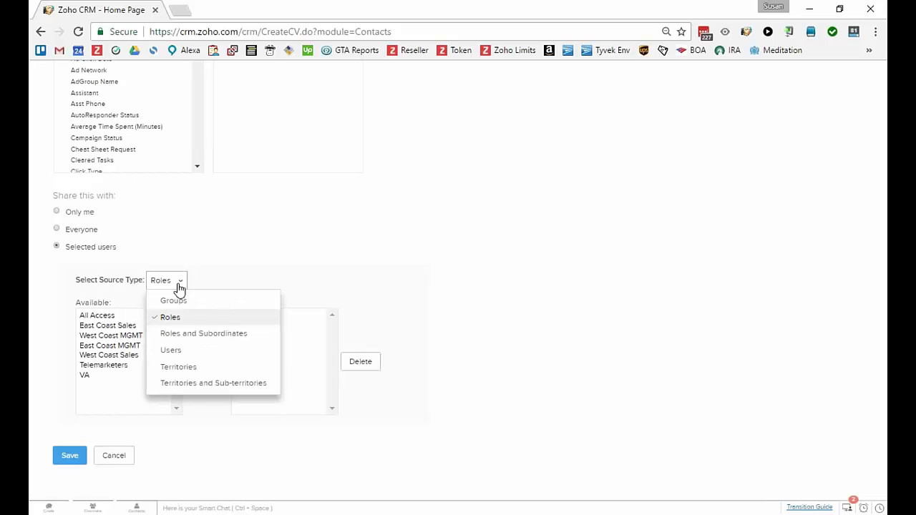
left_click(176, 300)
left_click(182, 283)
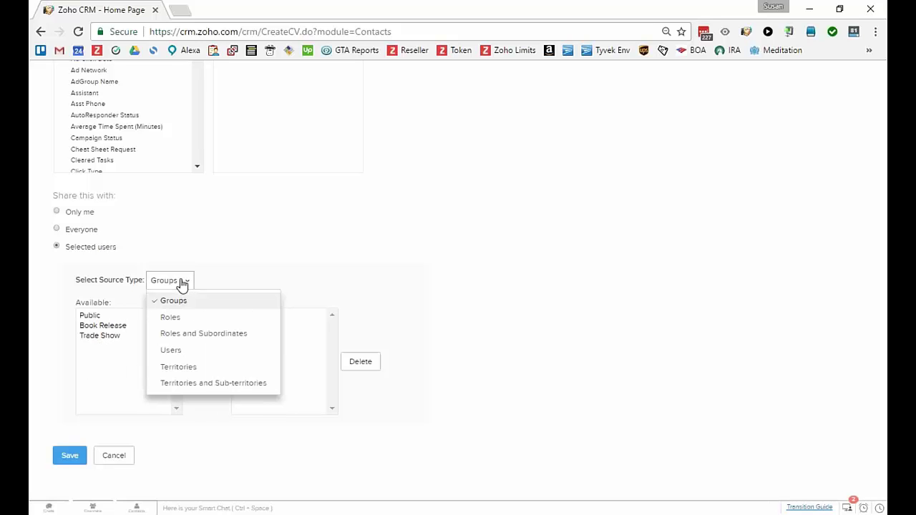
left_click(238, 259)
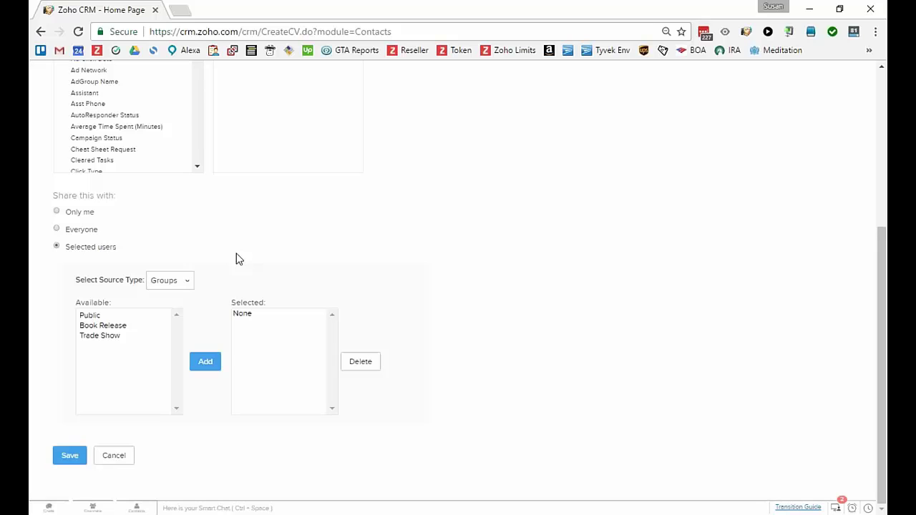
Save the view shared with everyone and display its total contact count
scroll(238, 259, "up", 3)
scroll(238, 259, "down", 1)
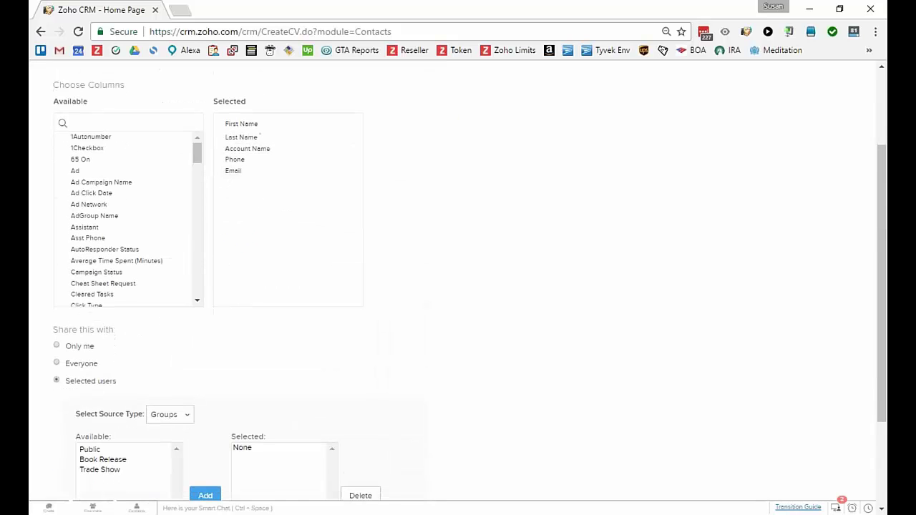
scroll(252, 191, "up", 1)
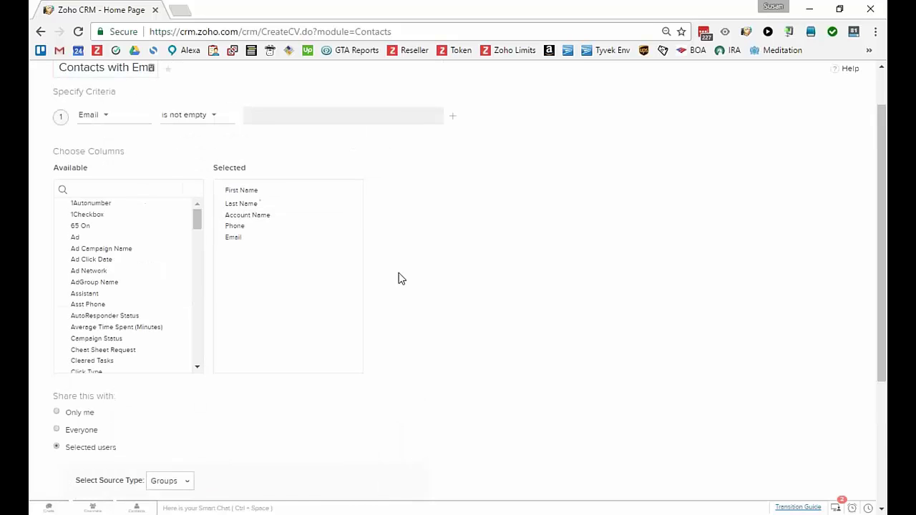
scroll(398, 278, "down", 2)
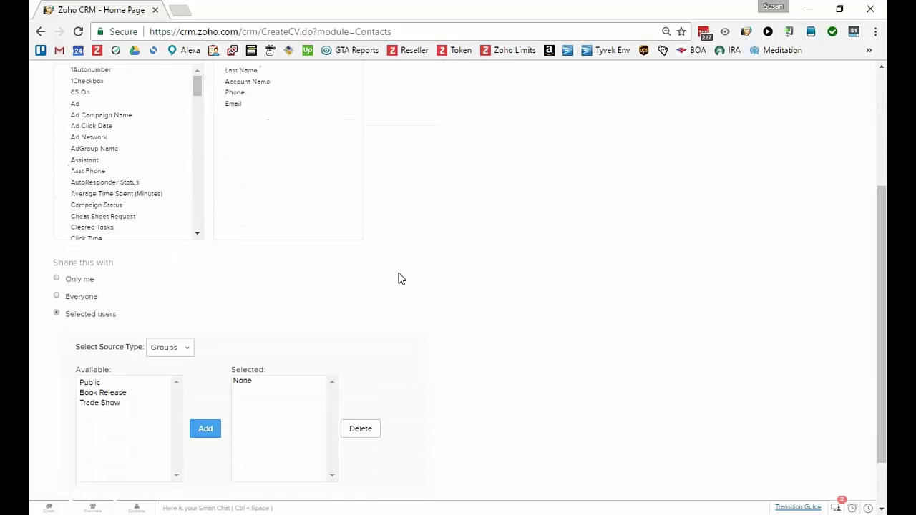
left_click(57, 296)
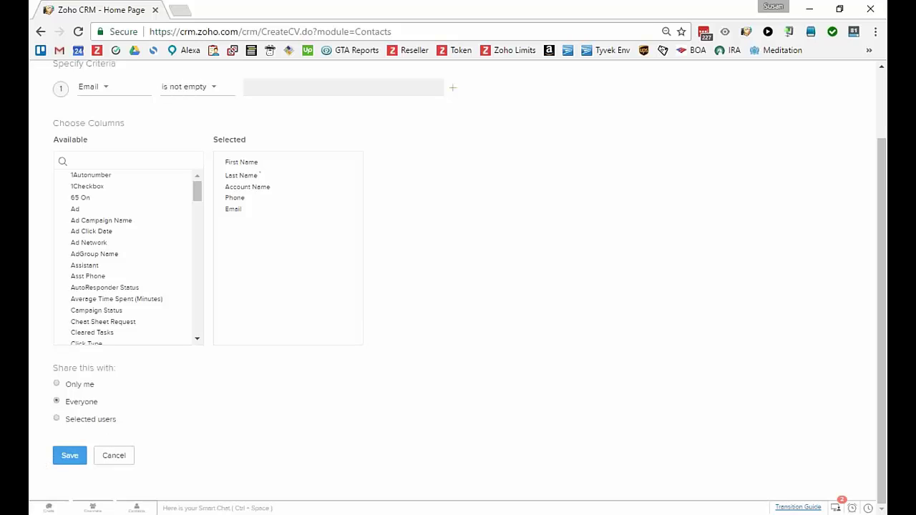
left_click(70, 458)
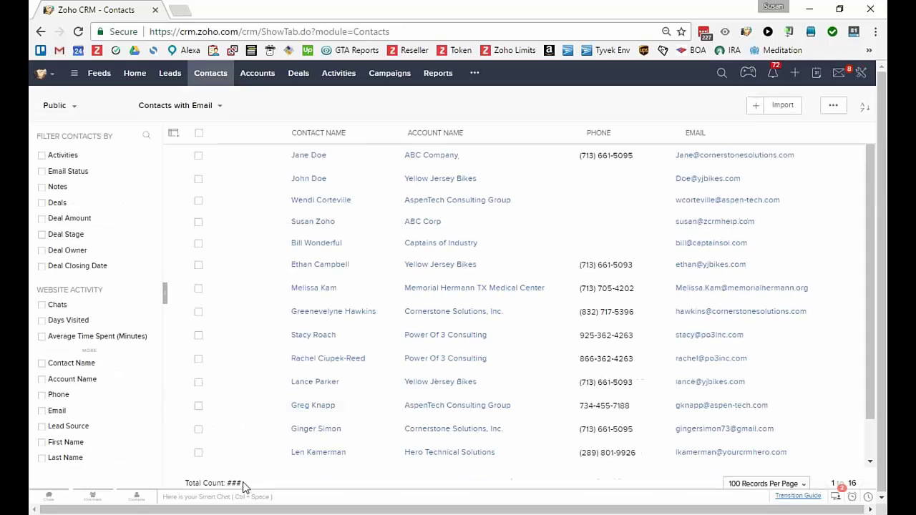
left_click(237, 483)
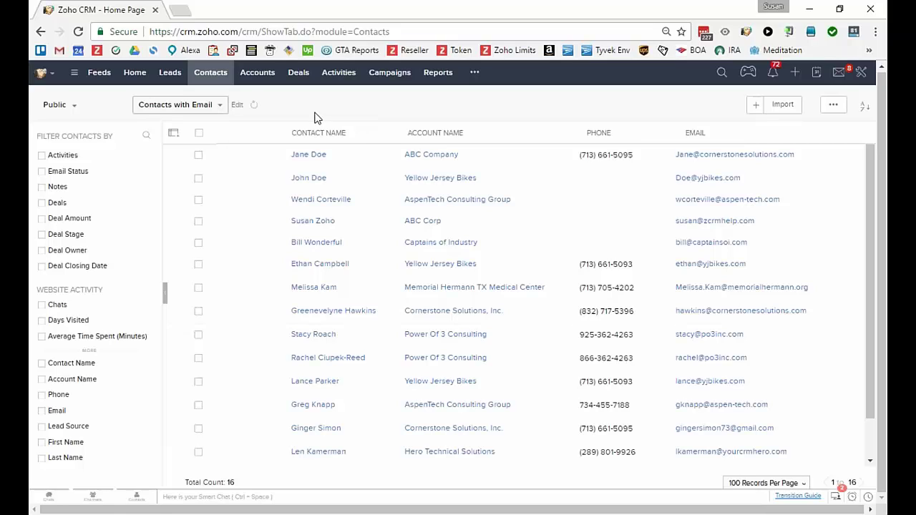
Edit the "Contacts with Email" view and add a second criterion: Tips Preference contains "Zoho"
left_click(236, 106)
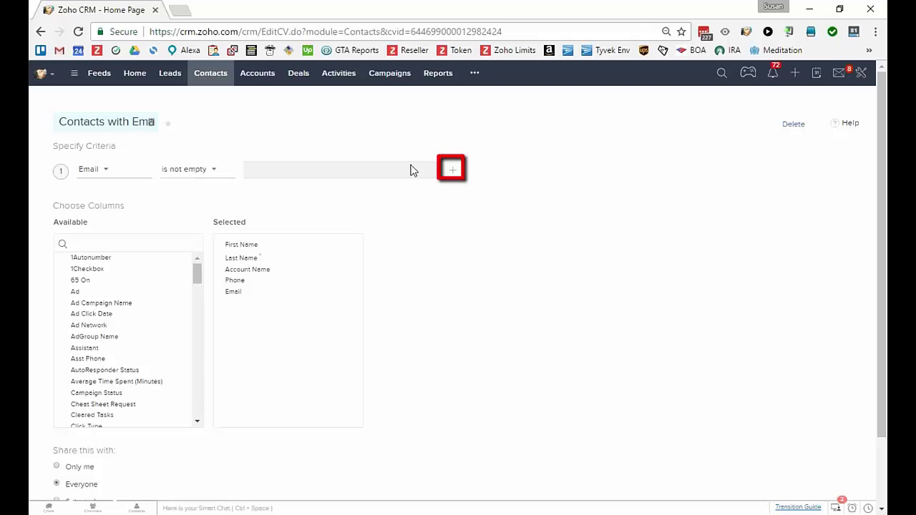
left_click(452, 170)
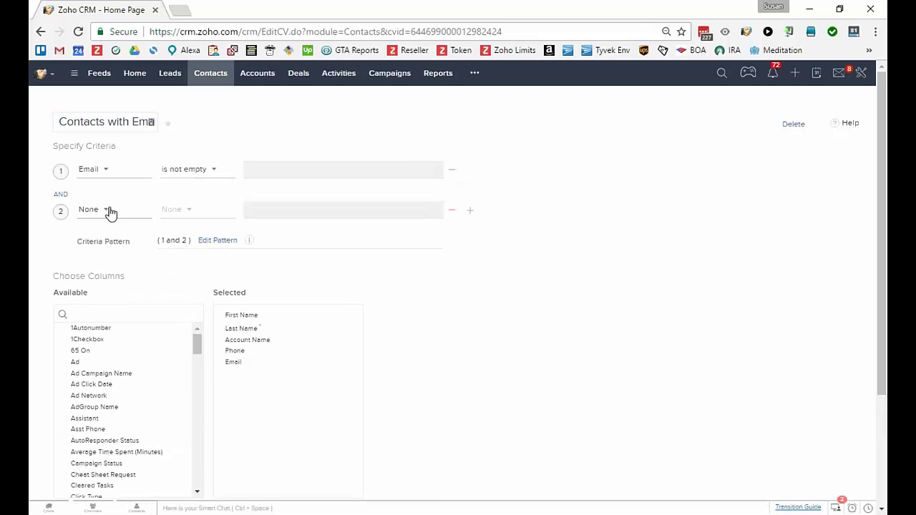
left_click(109, 211)
type("ti")
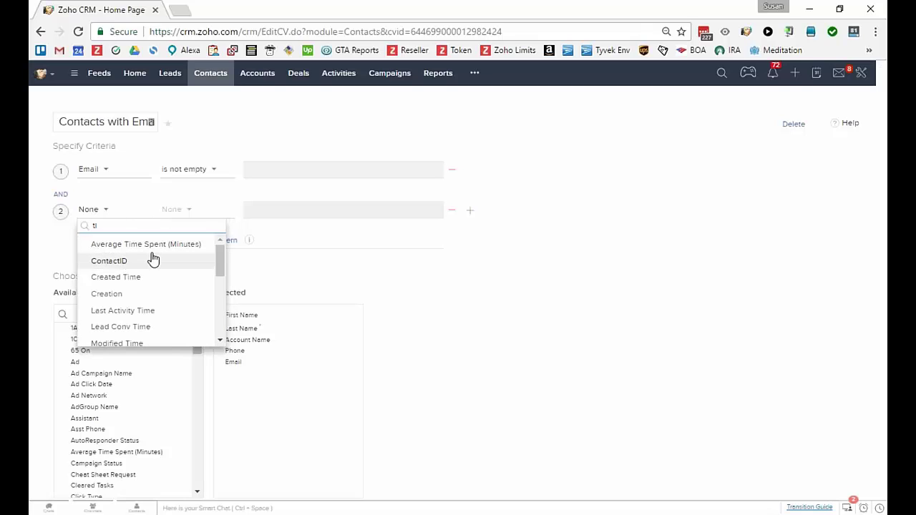
type("p")
left_click(161, 262)
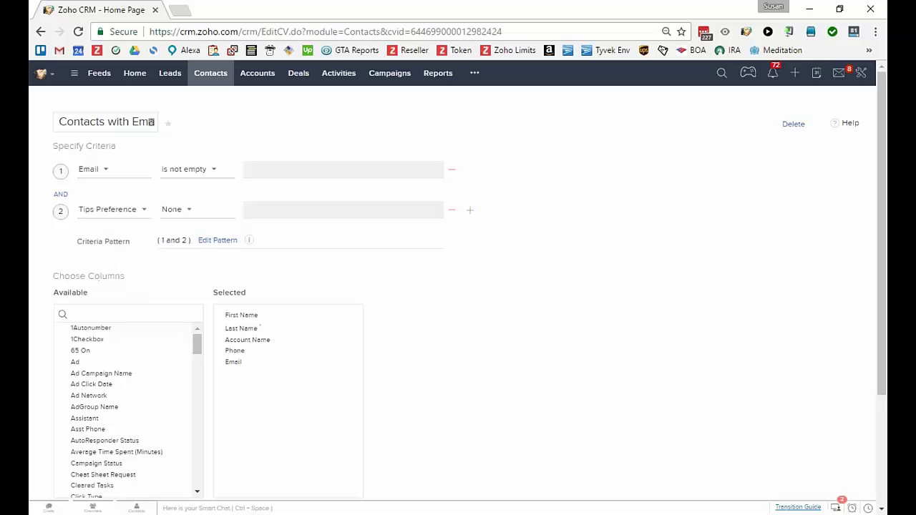
left_click(192, 214)
left_click(186, 286)
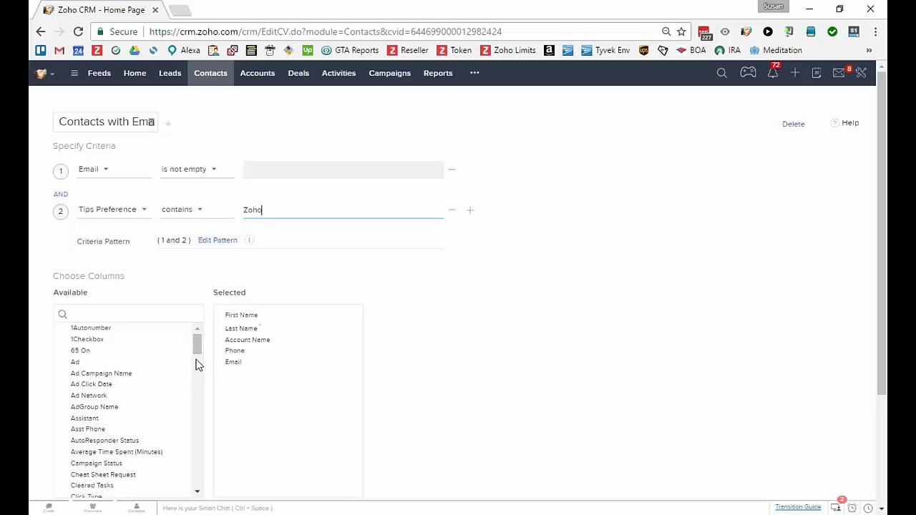
Add the Tips Preference column to the view and remove the Phone column
scroll(196, 362, "down", 3)
scroll(141, 426, "down", 10)
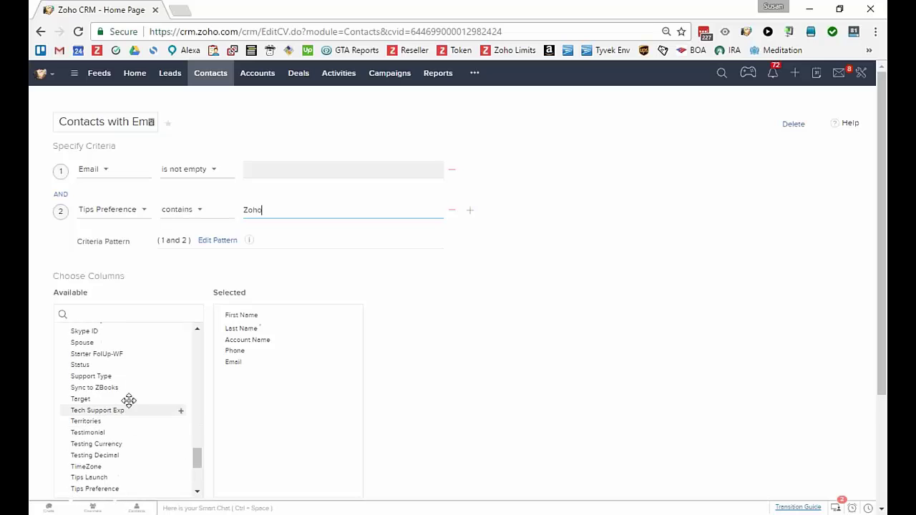
left_click(133, 489)
left_click_drag(198, 458, 198, 465)
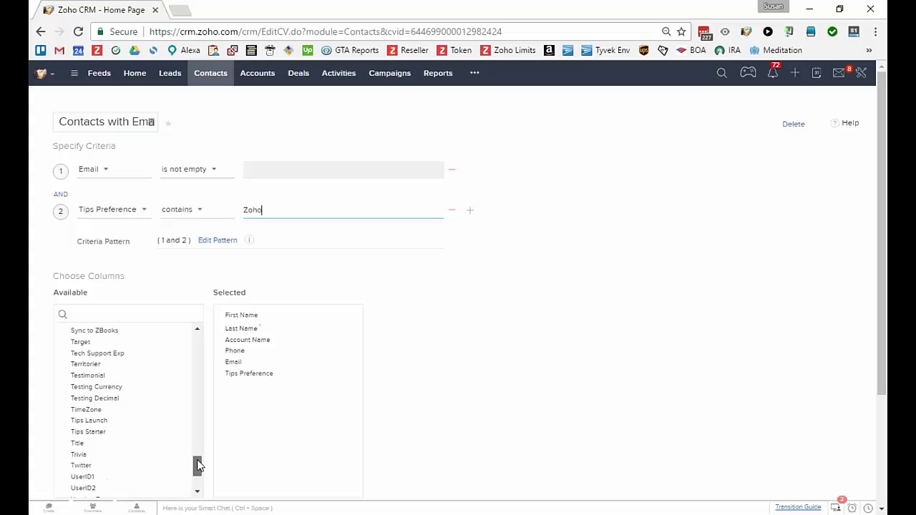
left_click(347, 350)
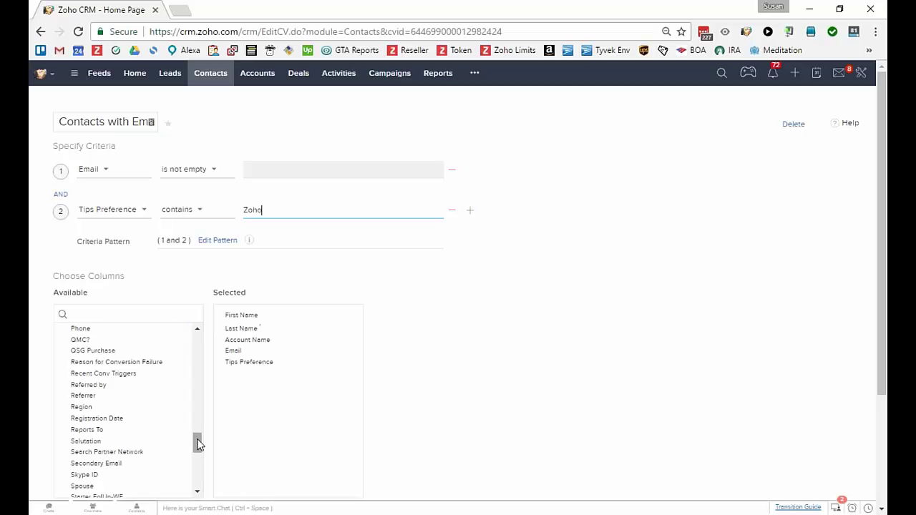
Add the IDStatus column after Tips Preference, keeping Keyword out of the selected columns
left_click_drag(198, 444, 195, 399)
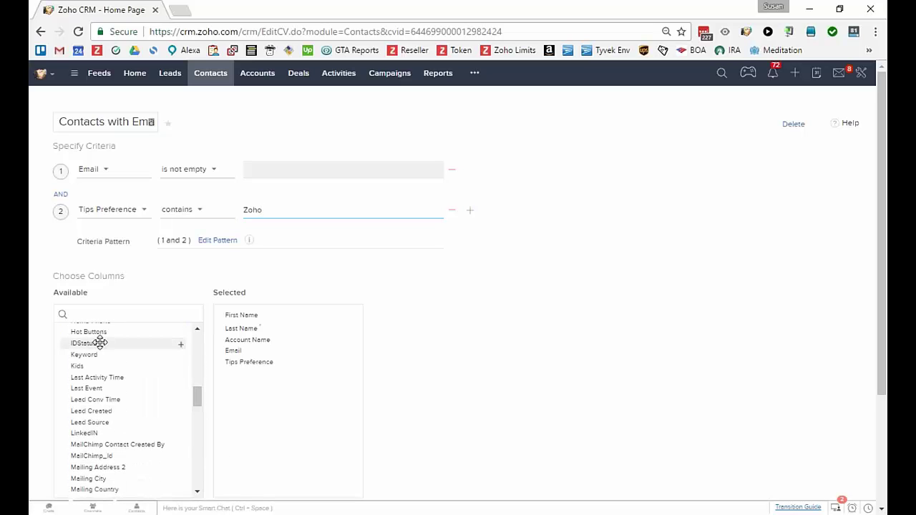
left_click(170, 343)
left_click(170, 343)
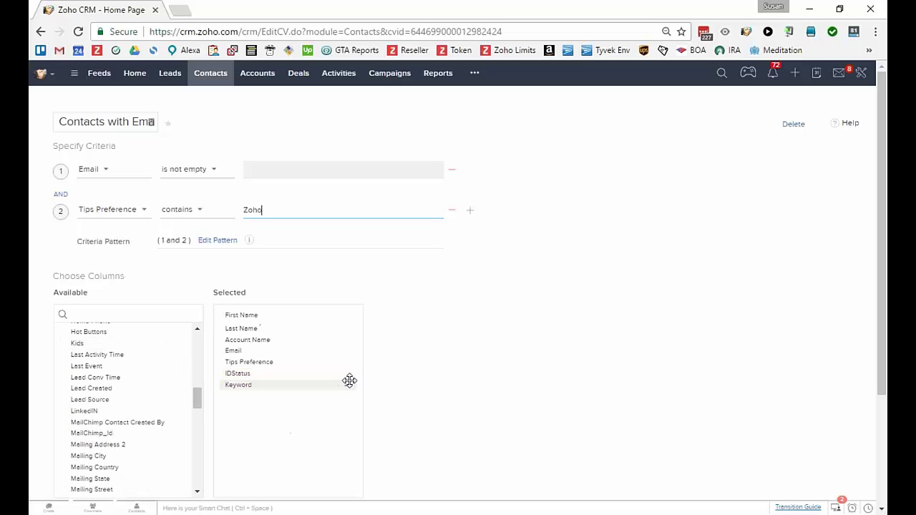
left_click(348, 387)
Save the edited view and display the total count of its matching contacts
scroll(411, 436, "down", 3)
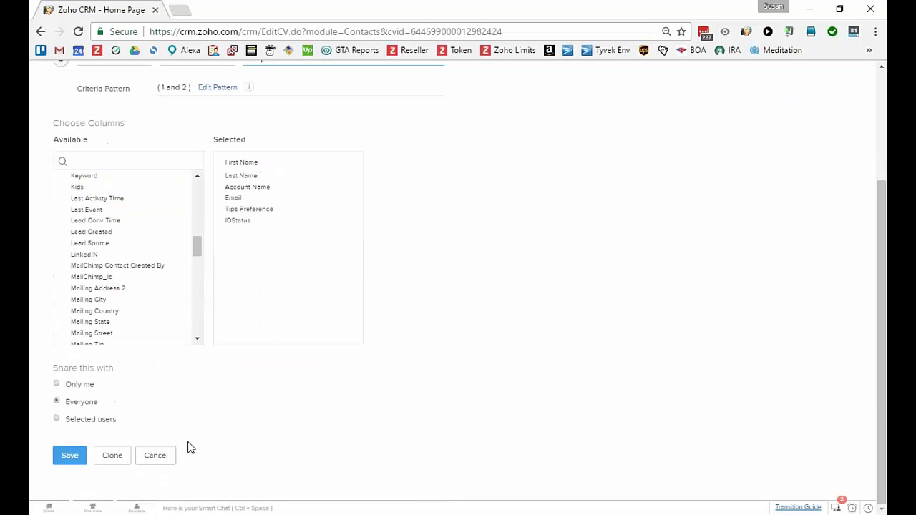
left_click(69, 456)
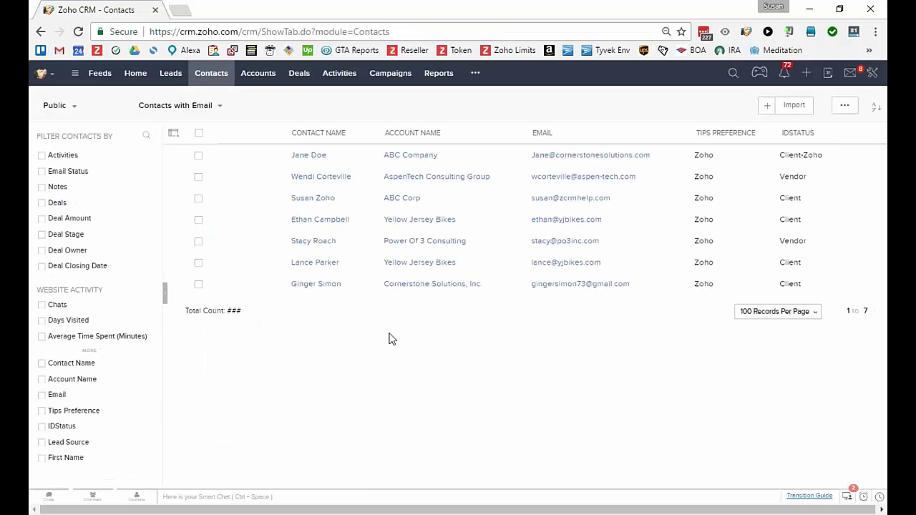
left_click(235, 311)
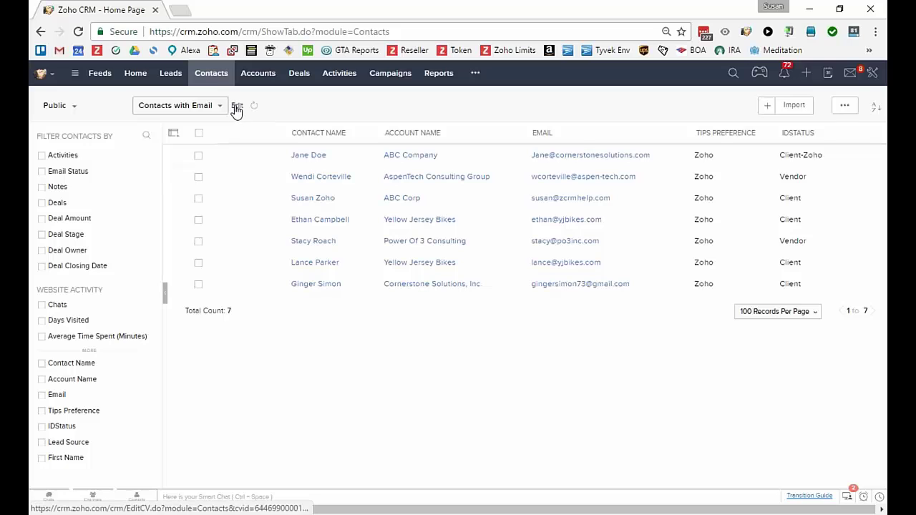
Add a third criterion to the "Contacts with Email" view, IDStatus doesn't contain "Vendor", and save the view
left_click(236, 108)
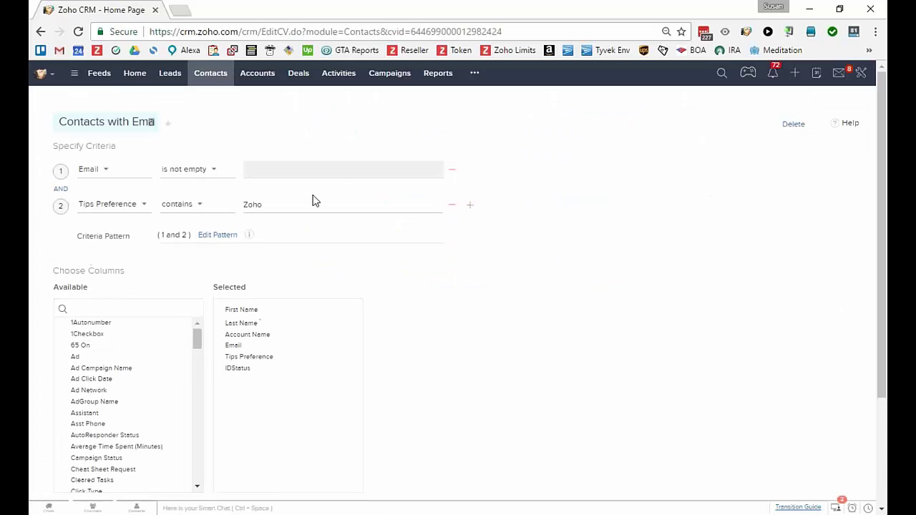
left_click(470, 205)
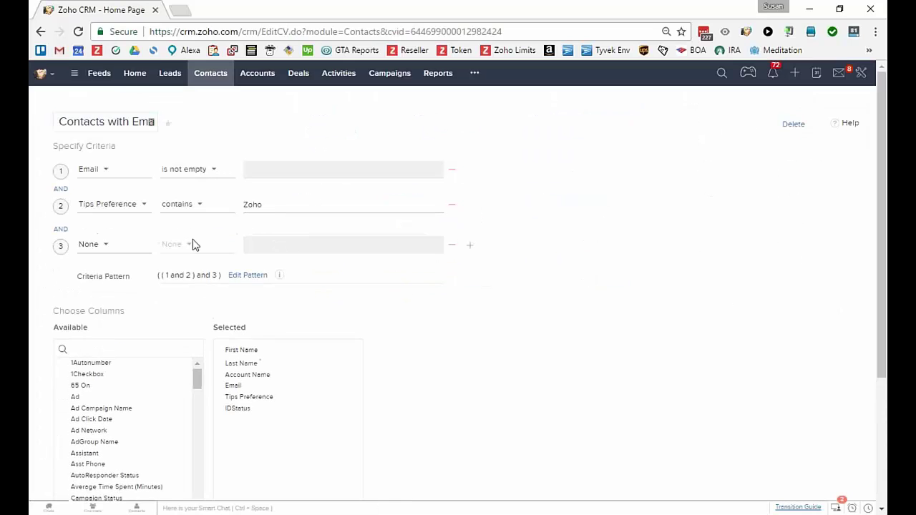
left_click(105, 248)
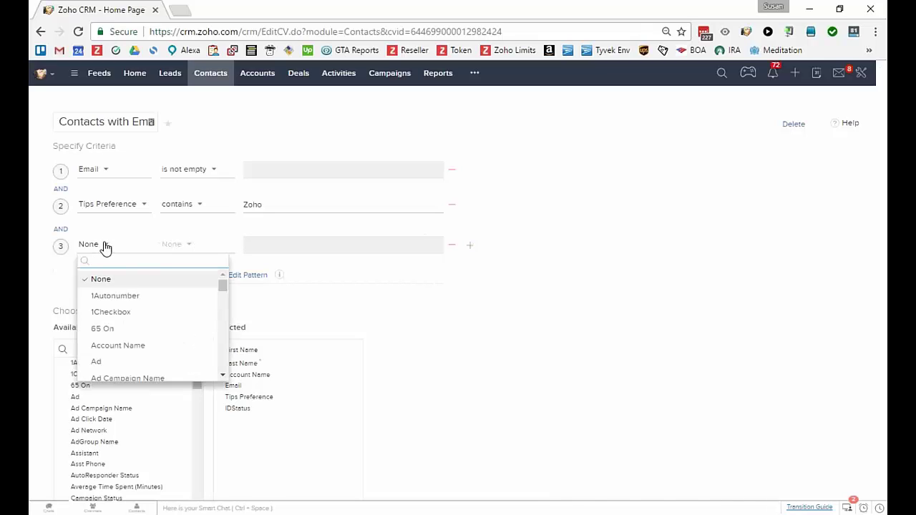
type("st")
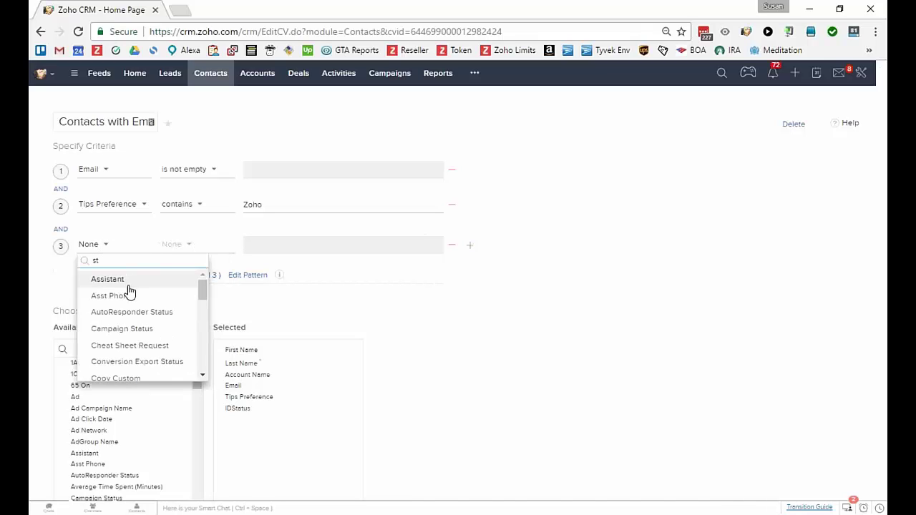
type("at")
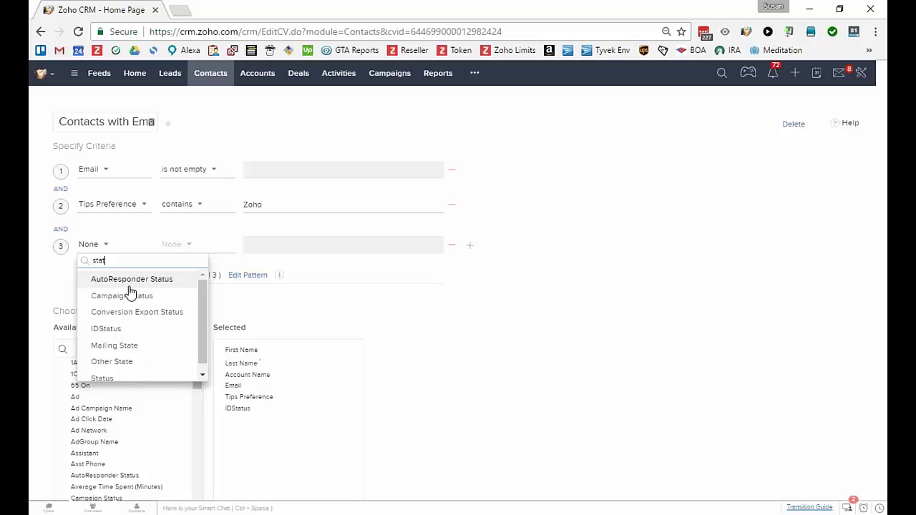
left_click(119, 329)
left_click(188, 245)
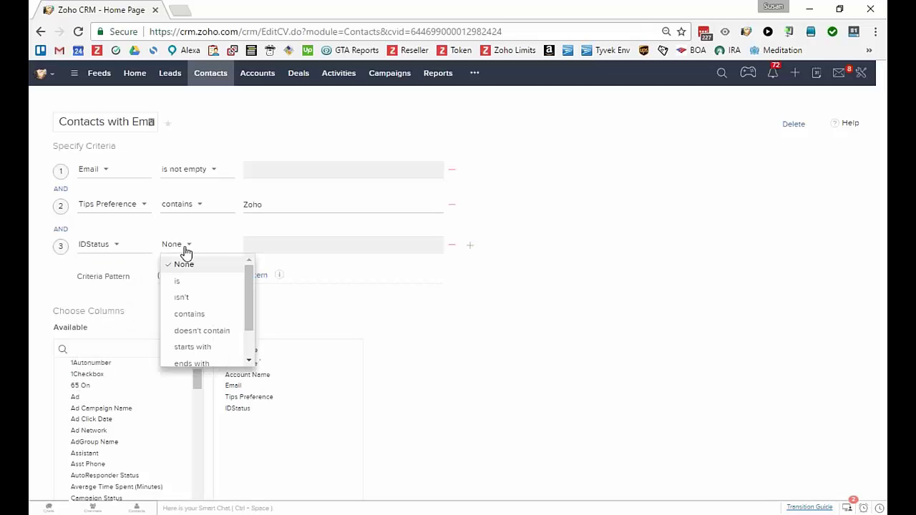
left_click(217, 331)
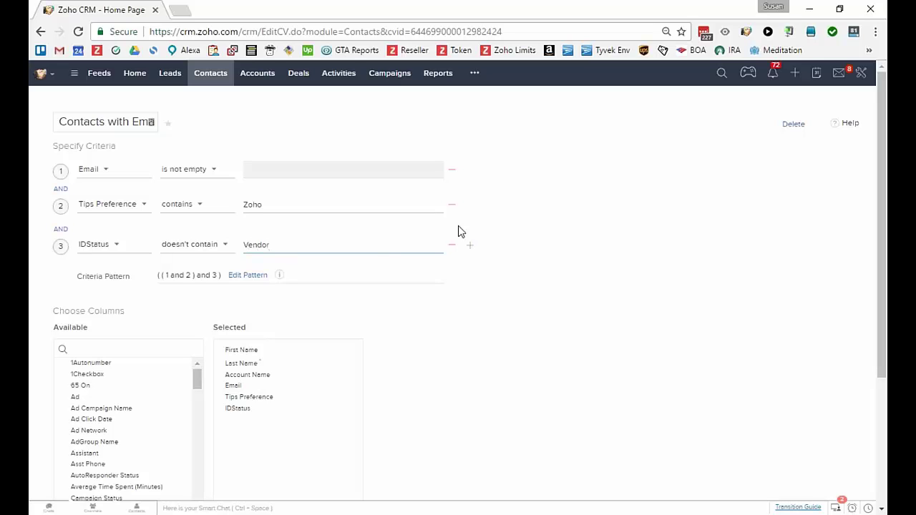
scroll(455, 366, "down", 3)
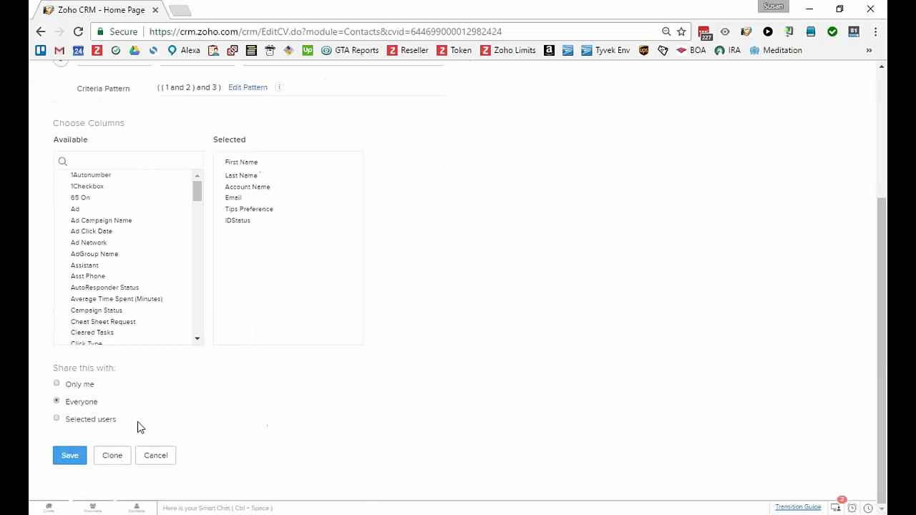
left_click(72, 456)
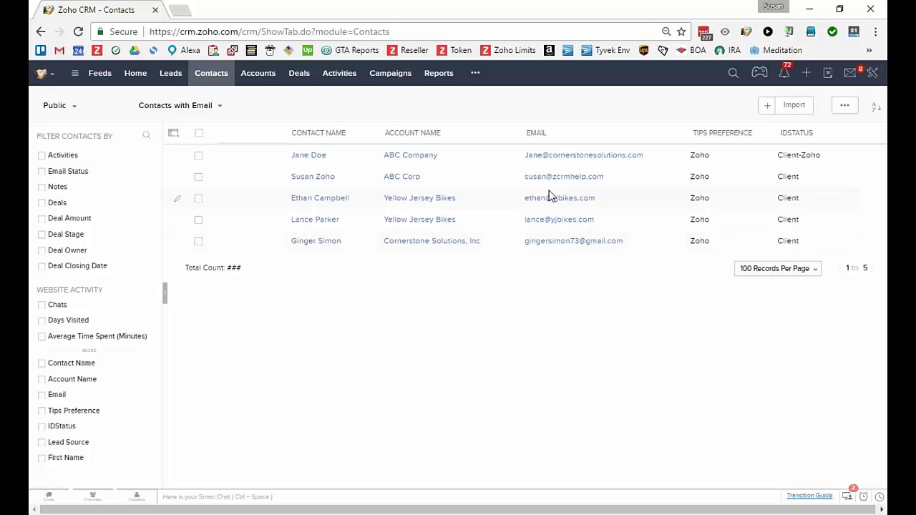
Open the deals module and look through the All Open and All Deals views
left_click(299, 75)
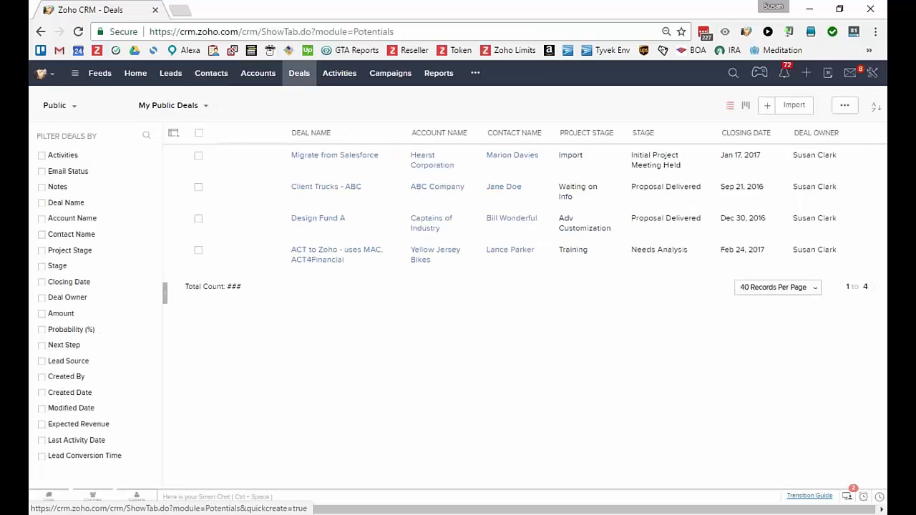
left_click(206, 105)
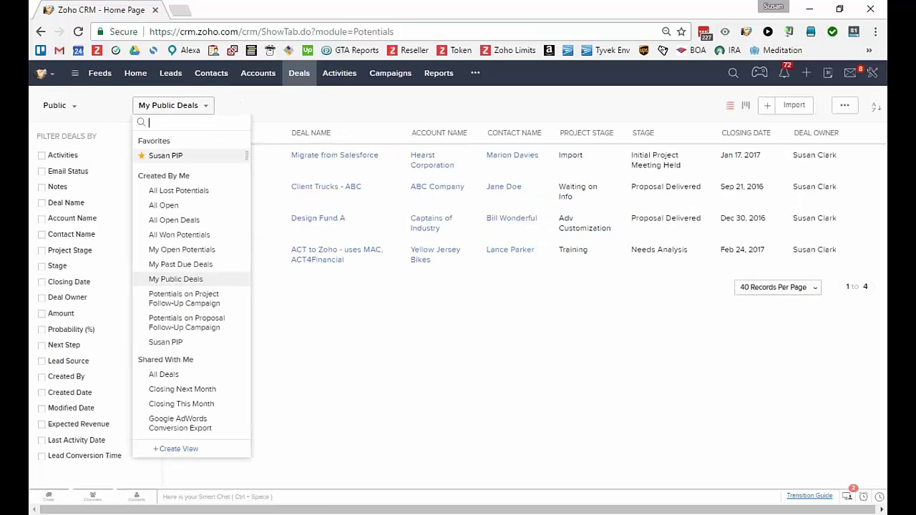
left_click(183, 206)
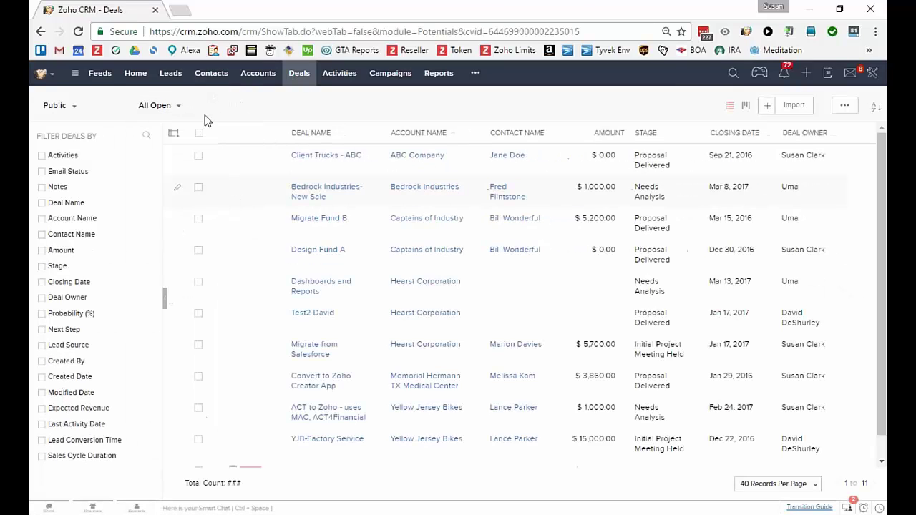
left_click(179, 111)
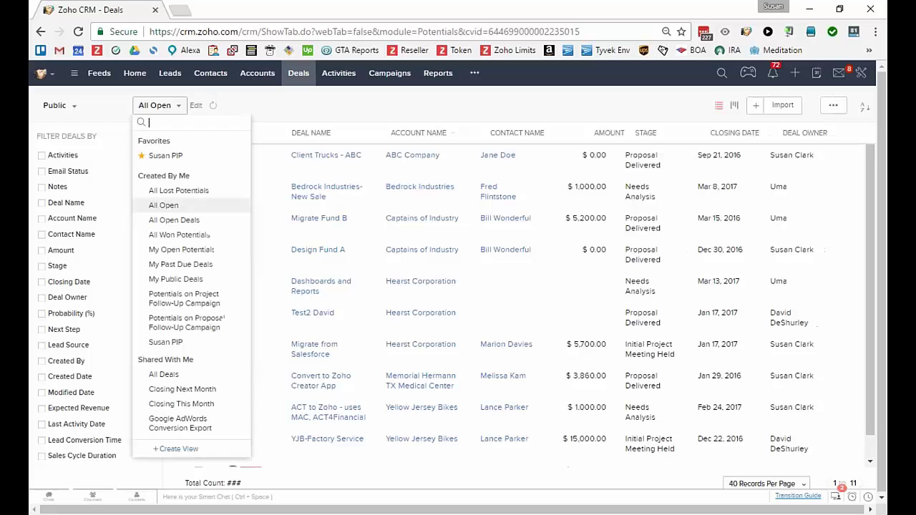
left_click(164, 374)
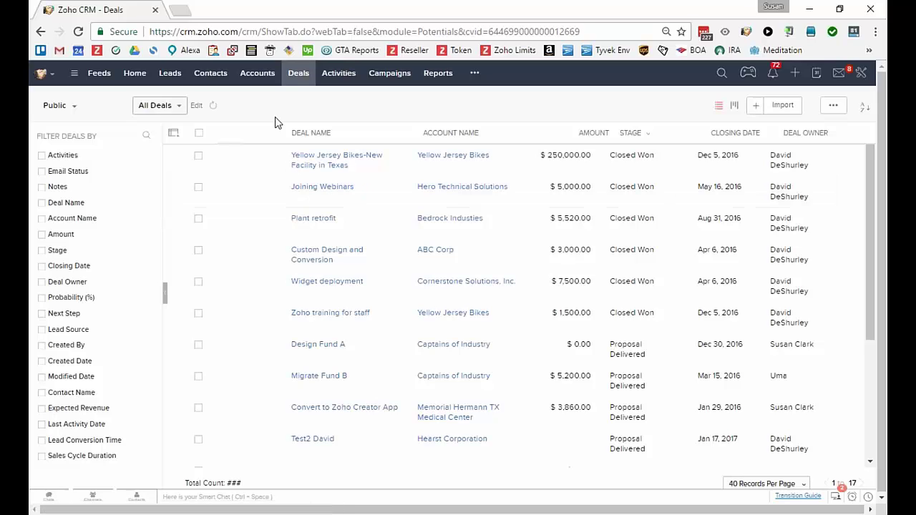
Create a new deals view named "My Open Deal"
left_click(179, 106)
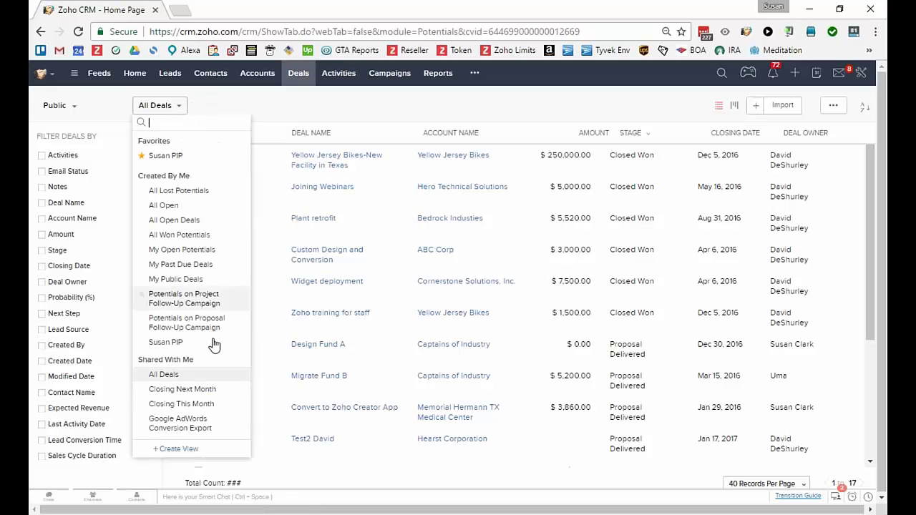
left_click(185, 451)
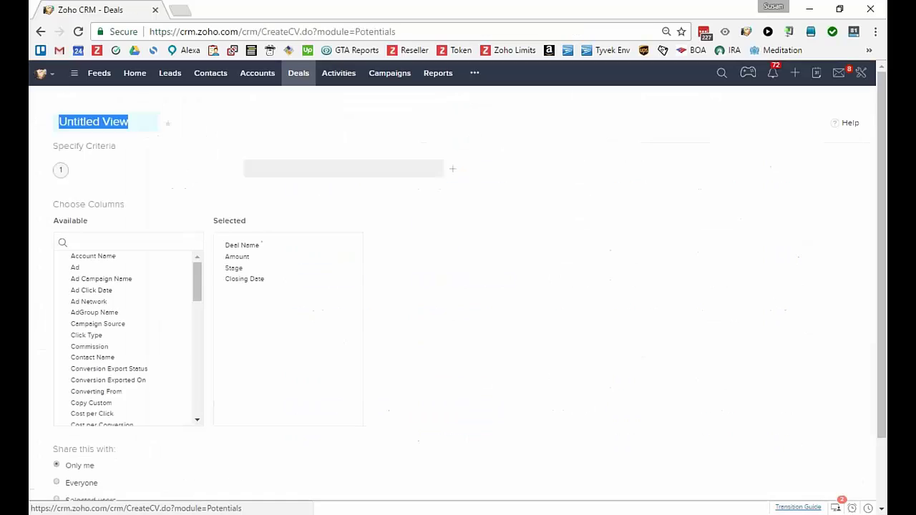
type("M")
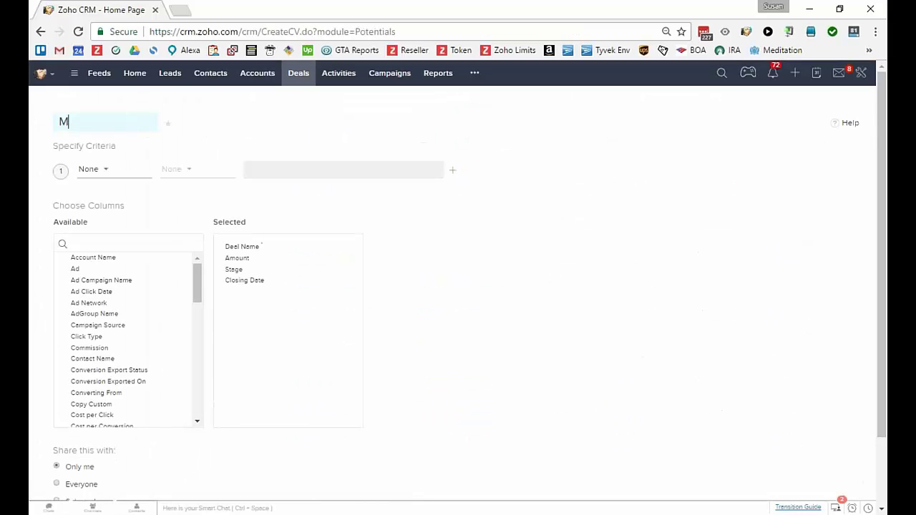
type("y Open Deal")
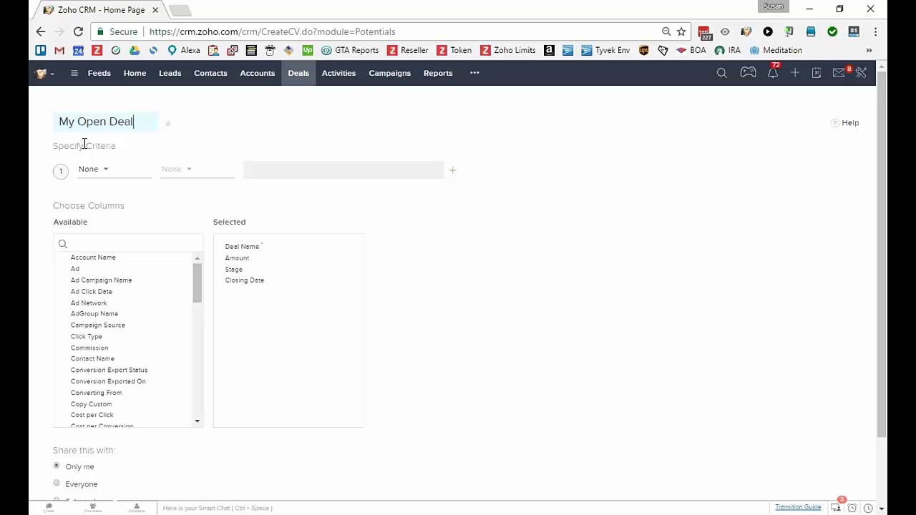
Set the view's first criterion to Deal Owner is Logged in User
left_click(106, 172)
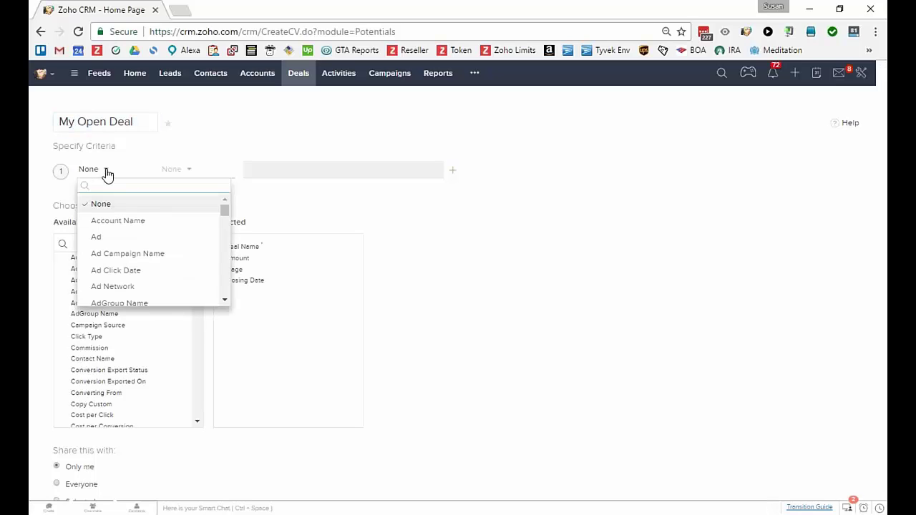
type("own")
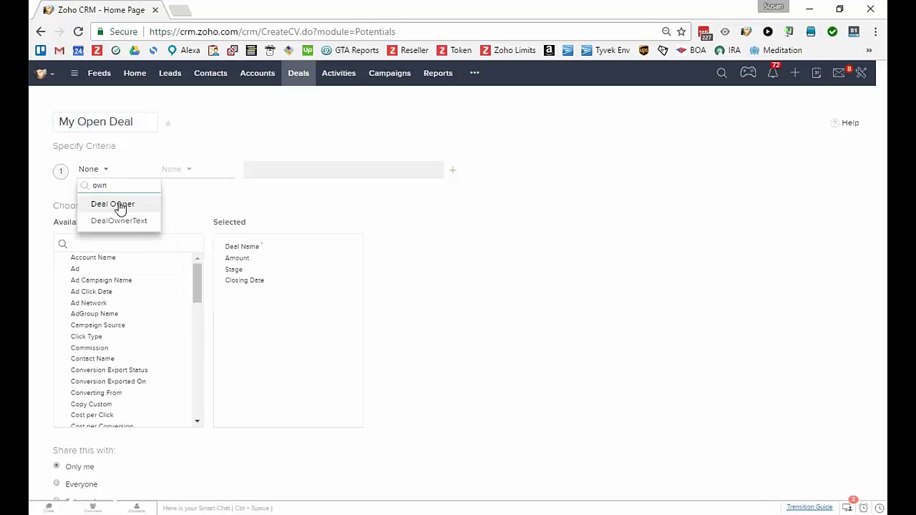
left_click(115, 205)
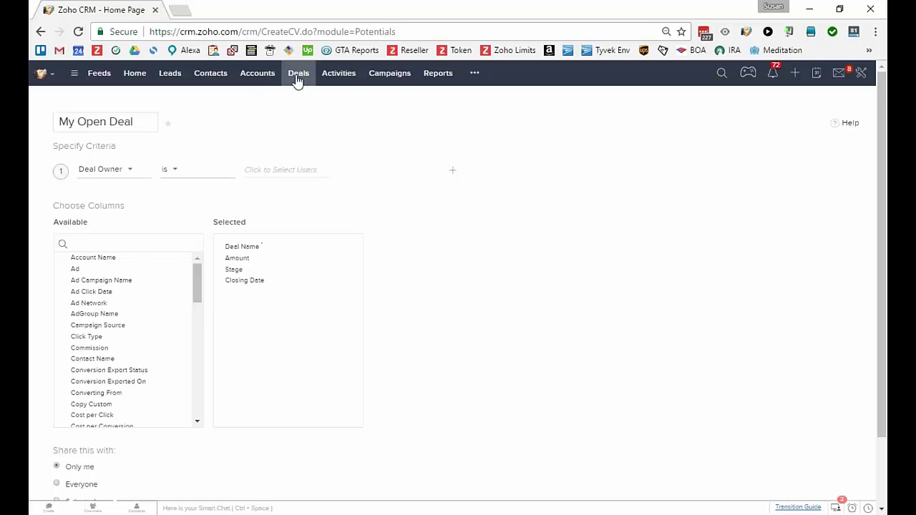
left_click(175, 174)
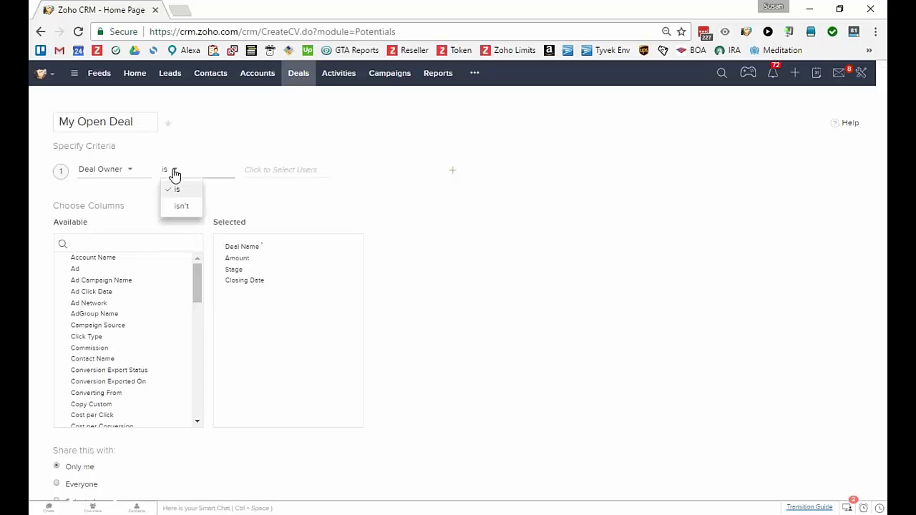
left_click(177, 190)
left_click(288, 169)
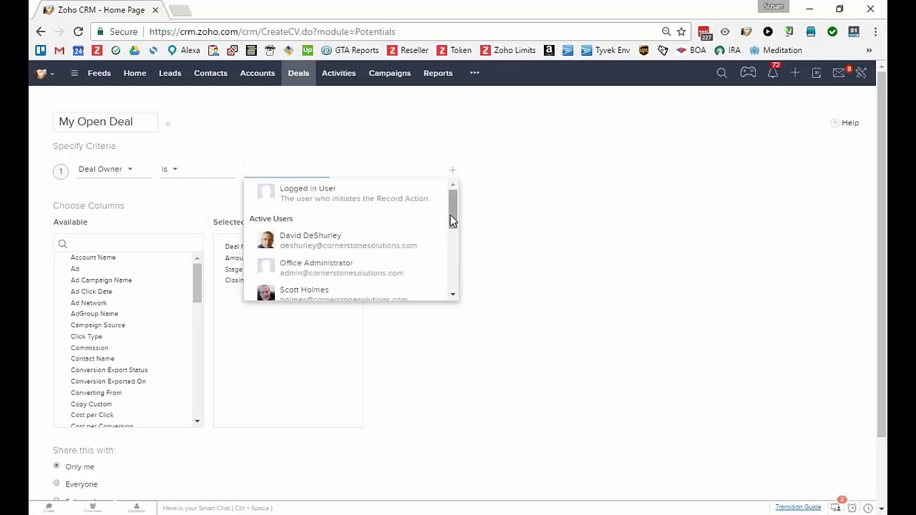
mouse_move(450, 215)
left_mouse_down()
mouse_move(451, 241)
mouse_move(453, 206)
left_mouse_up()
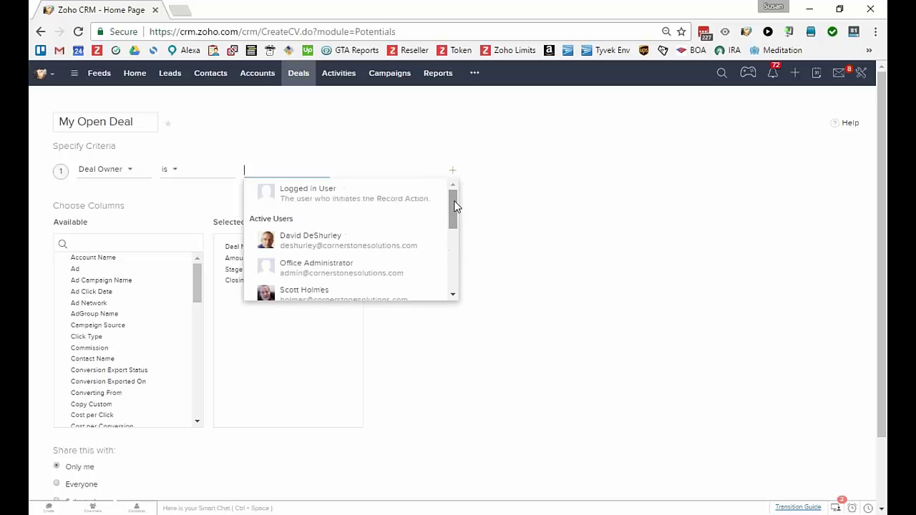
left_click(317, 197)
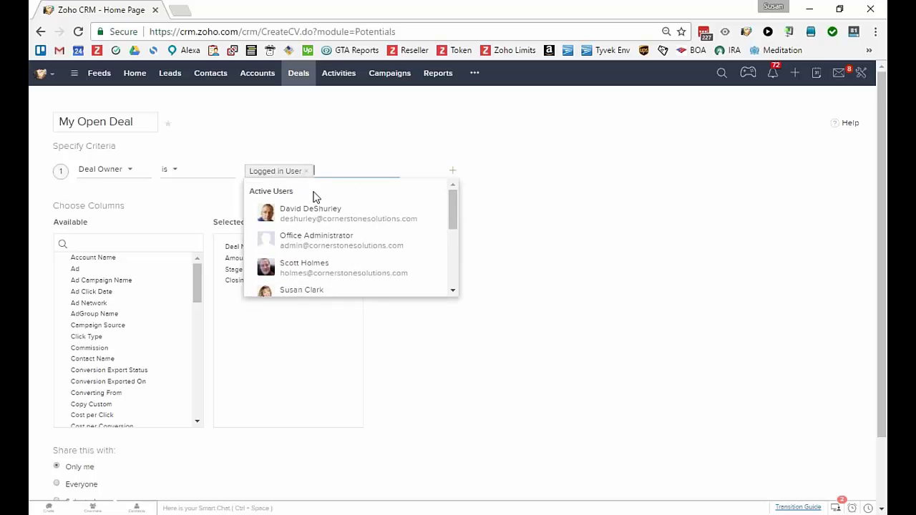
left_click(77, 121)
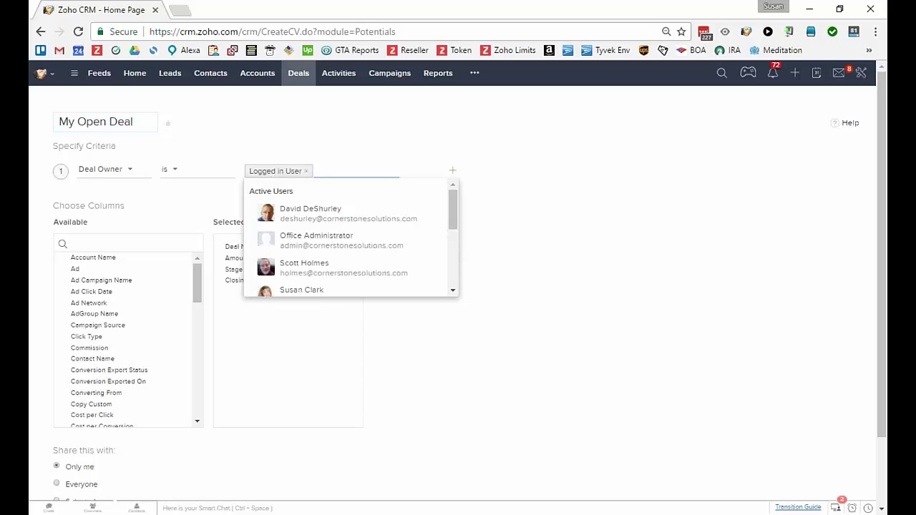
left_click(378, 136)
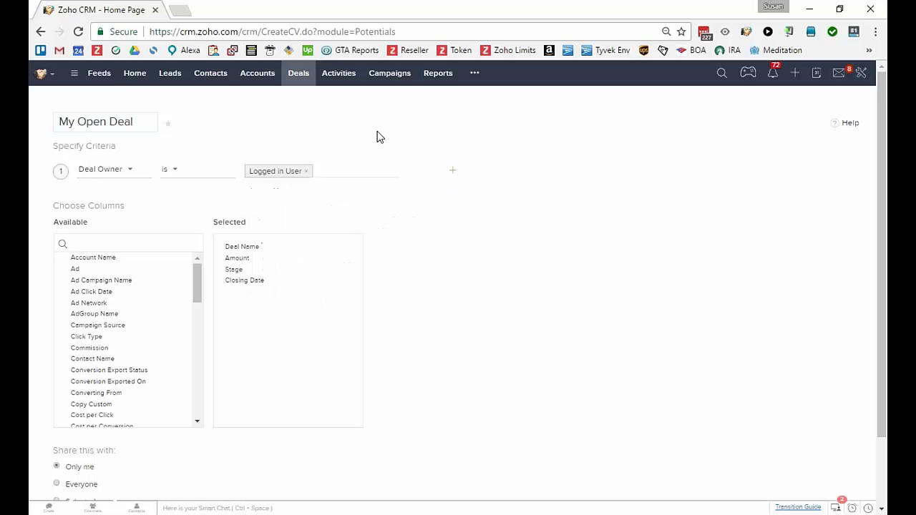
double_click(63, 120)
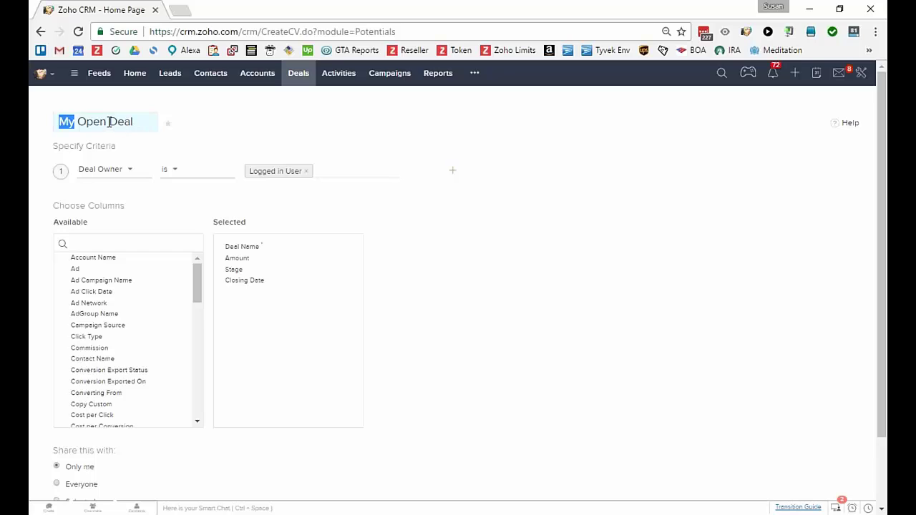
Add a second criterion, Stage doesn't contain Closed Won-PIP, Closed Won or Closed Lost
left_click(452, 172)
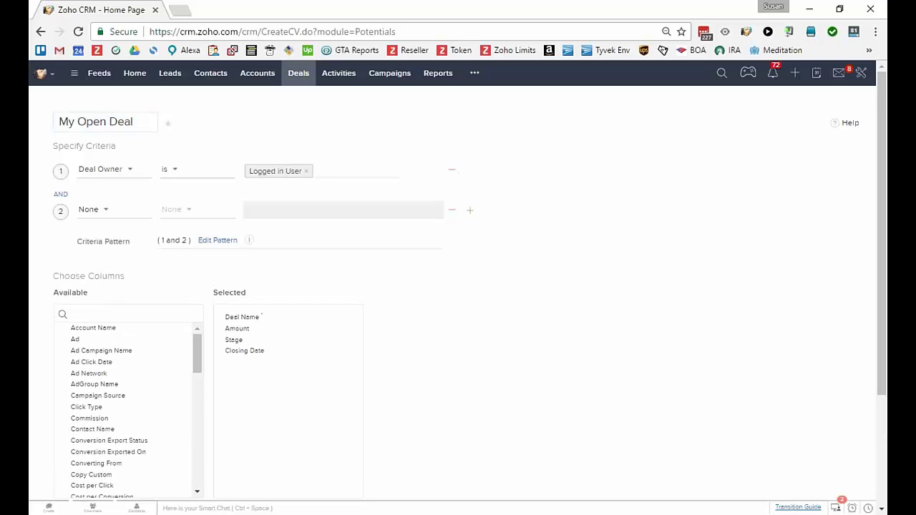
left_click(106, 211)
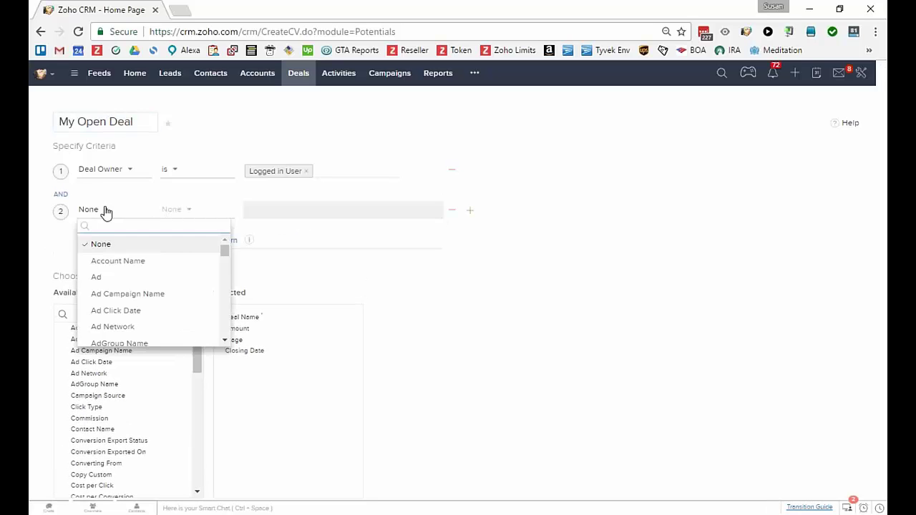
type("stage")
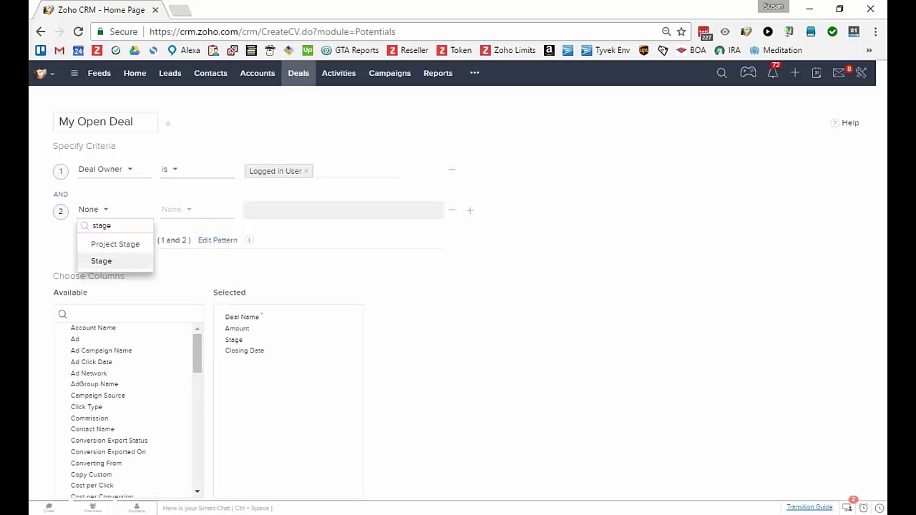
left_click(101, 261)
left_click(175, 209)
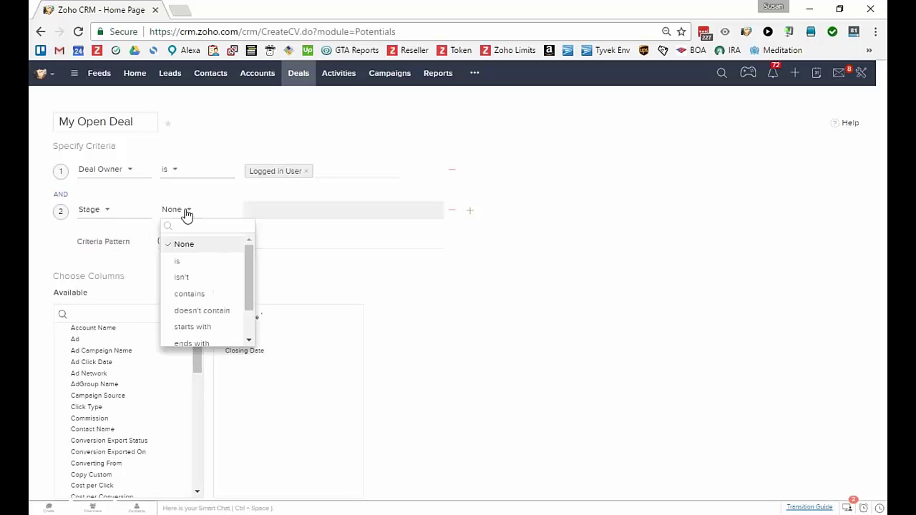
left_click(218, 297)
left_click(314, 213)
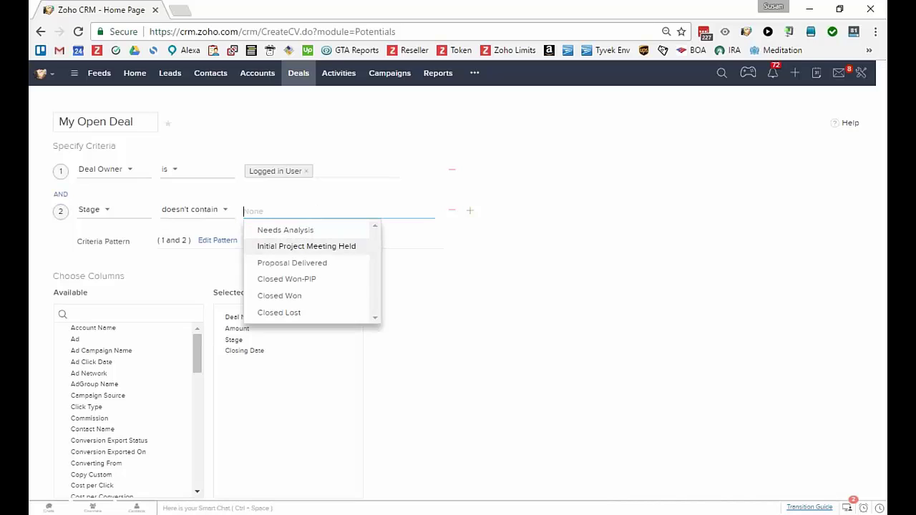
left_click(312, 279)
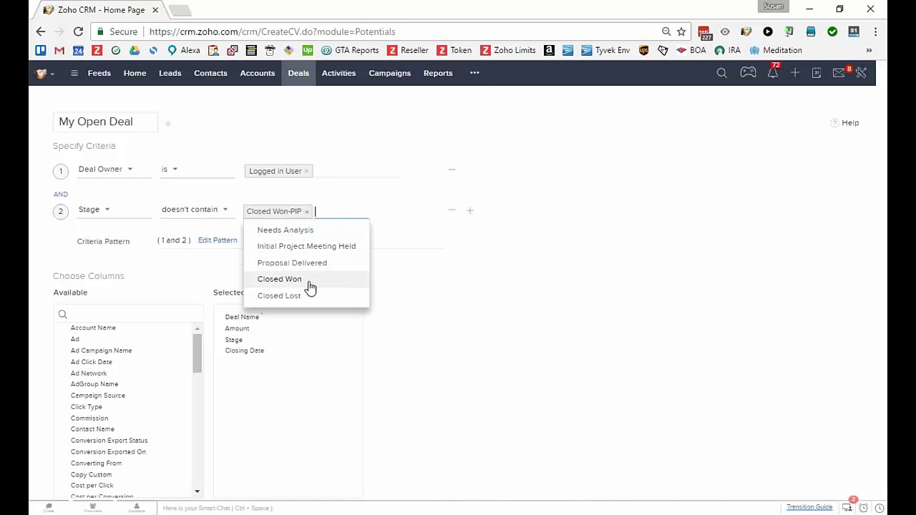
left_click(305, 280)
left_click(299, 286)
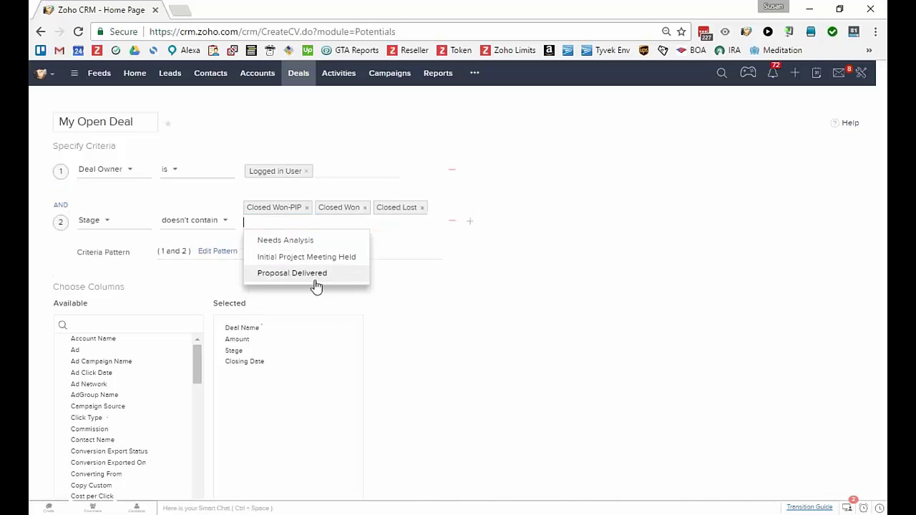
left_click(505, 301)
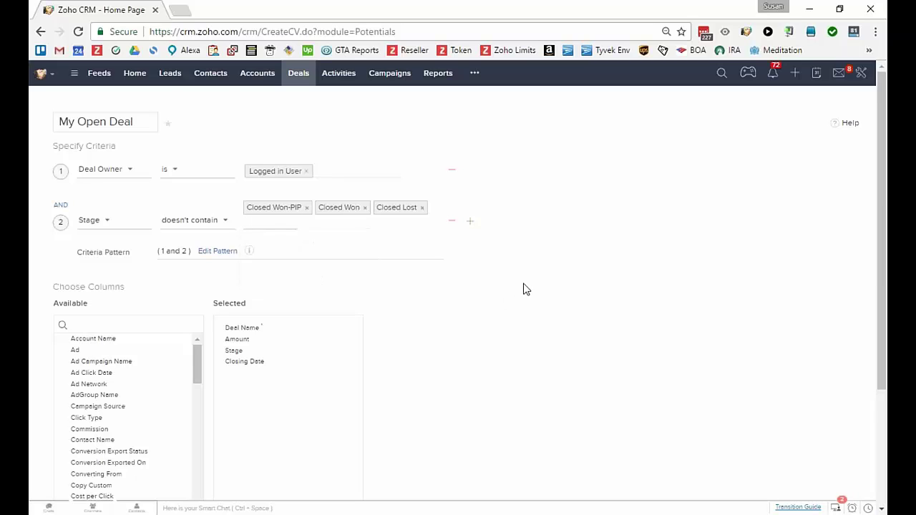
Add the Account Name column after Deal Name and share the view with everyone
scroll(523, 289, "down", 2)
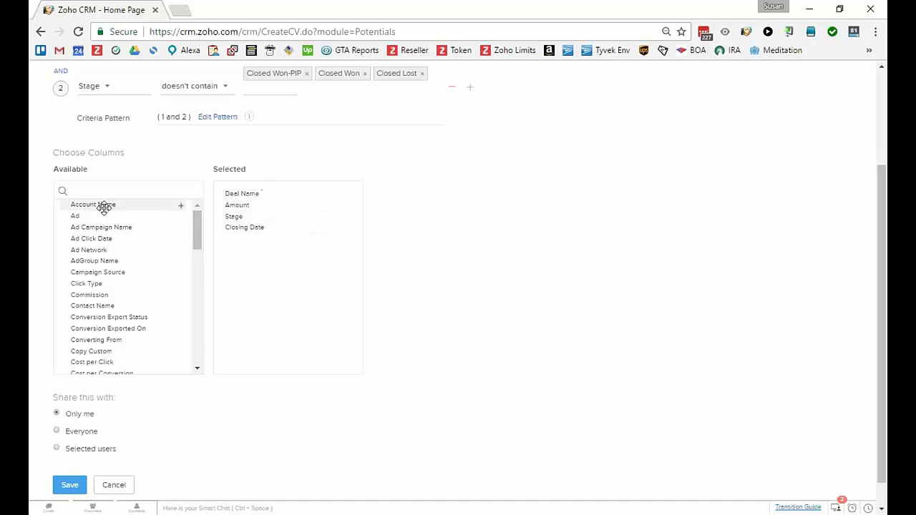
left_click_drag(101, 206, 272, 205)
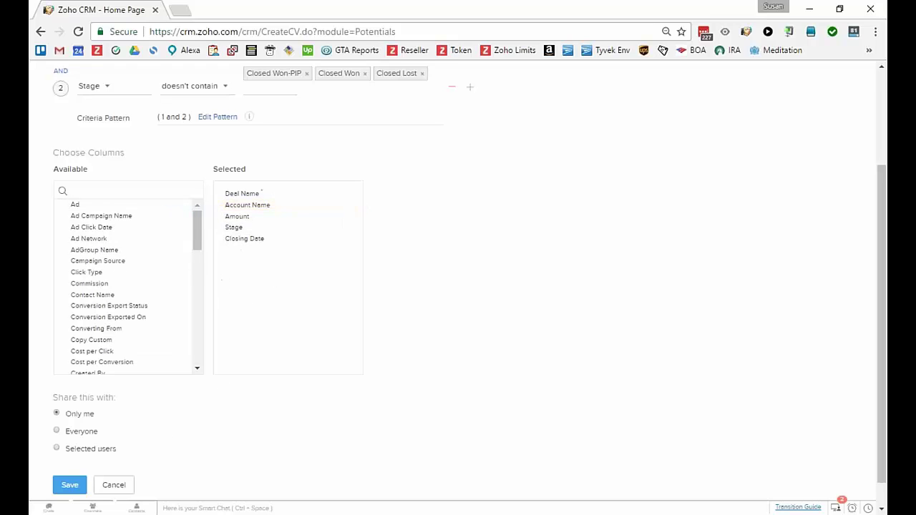
left_click(80, 430)
Save the new "My Open Deal" view
scroll(184, 442, "up", 3)
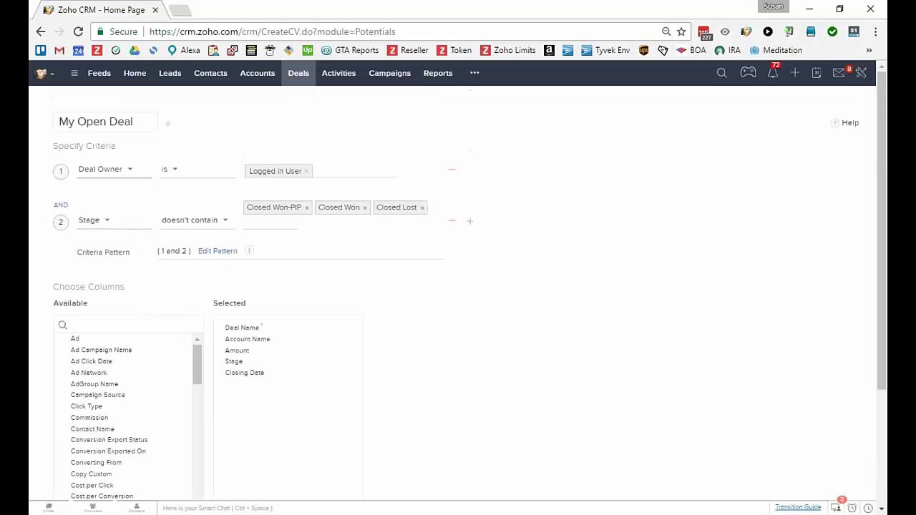
left_click_drag(75, 121, 57, 122)
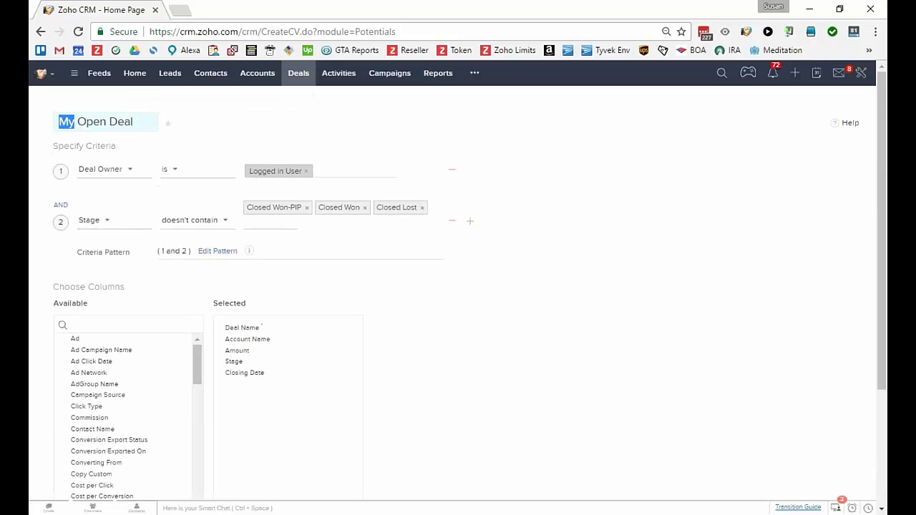
scroll(484, 271, "down", 1)
scroll(484, 270, "down", 1)
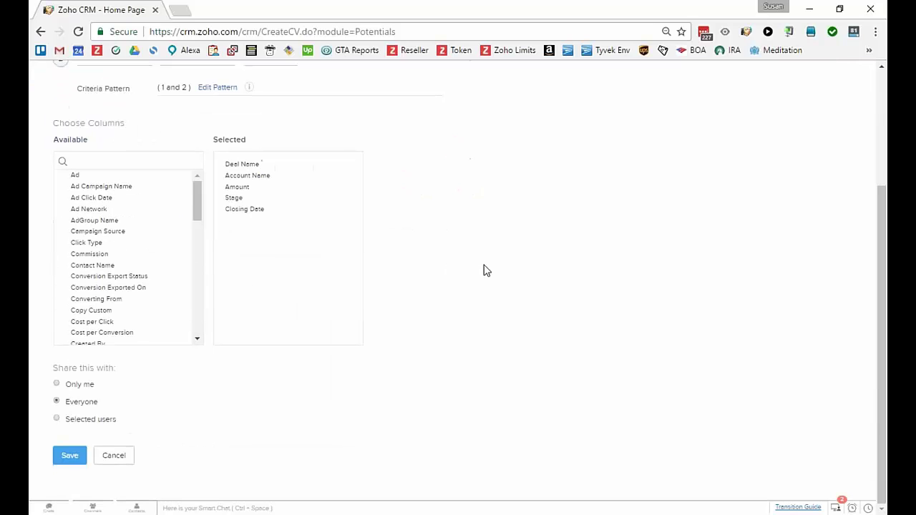
left_click(74, 458)
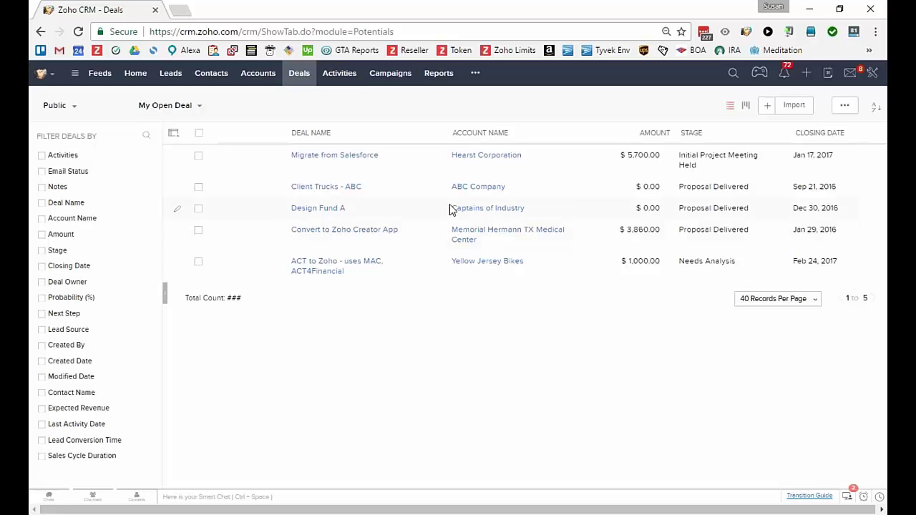
Edit the My Open Deal view and add a third criterion based on Closing Date
mouse_move(216, 106)
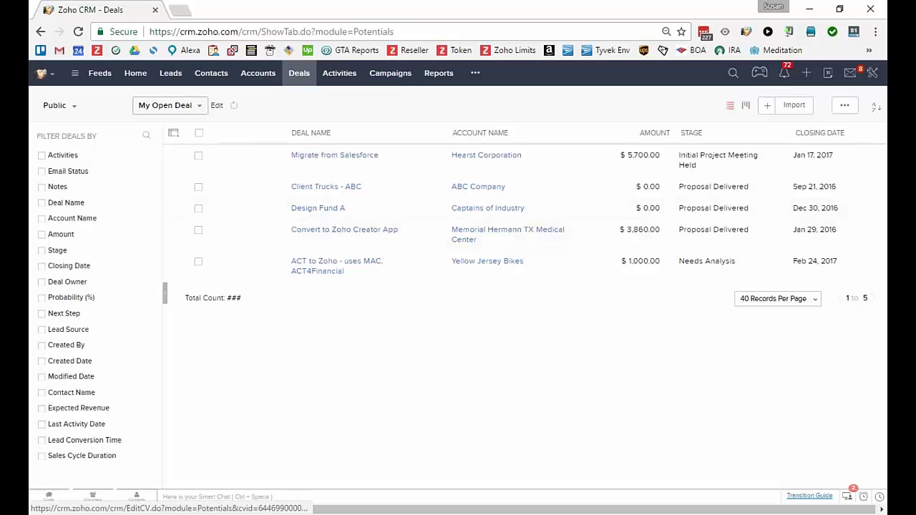
left_click(218, 107)
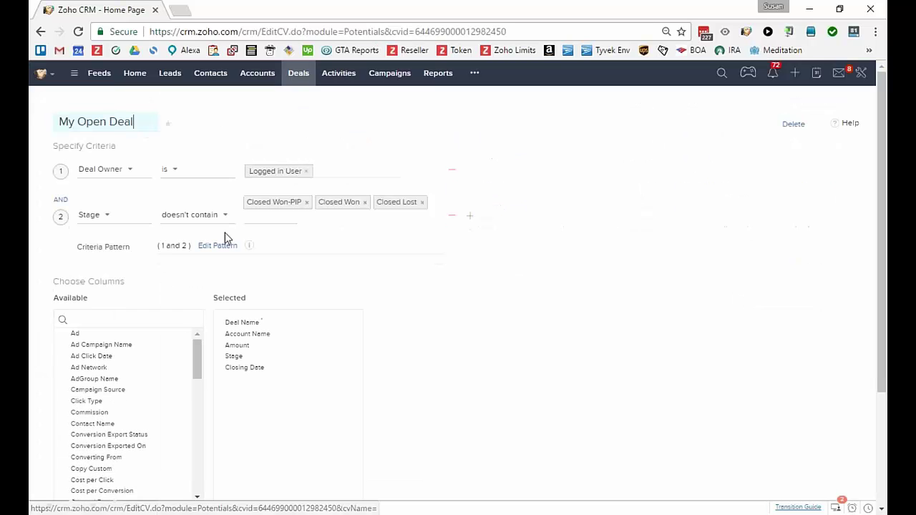
left_click(470, 217)
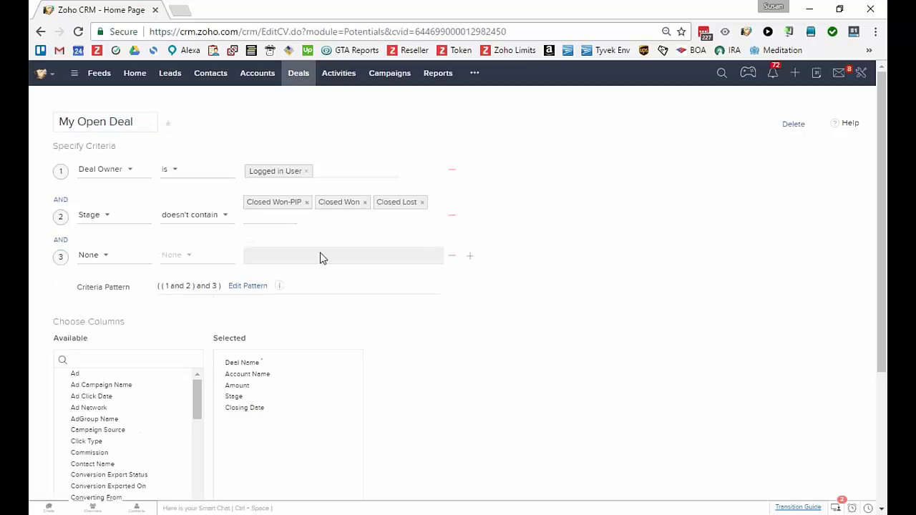
left_click(106, 256)
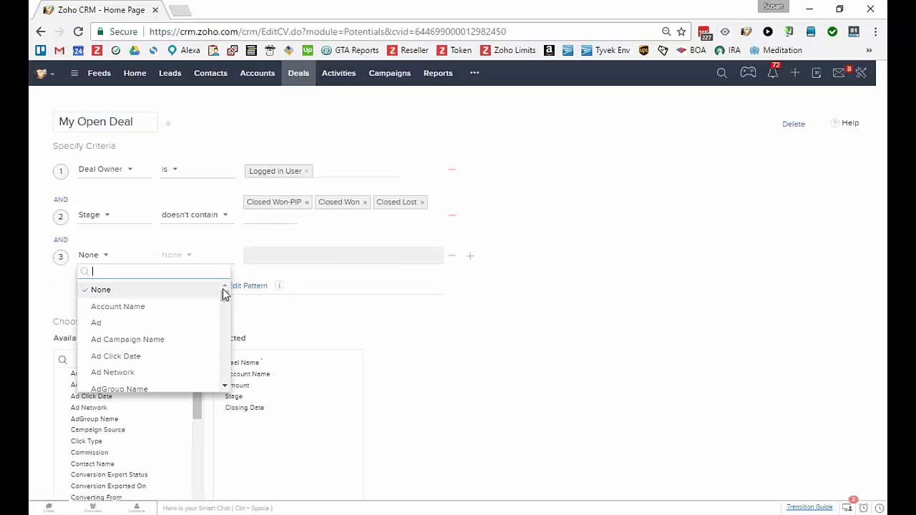
type("clo")
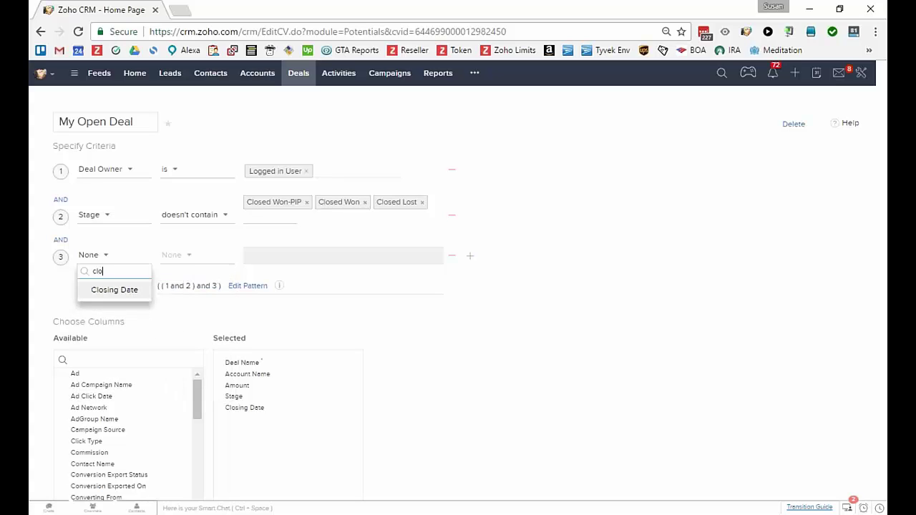
left_click(126, 292)
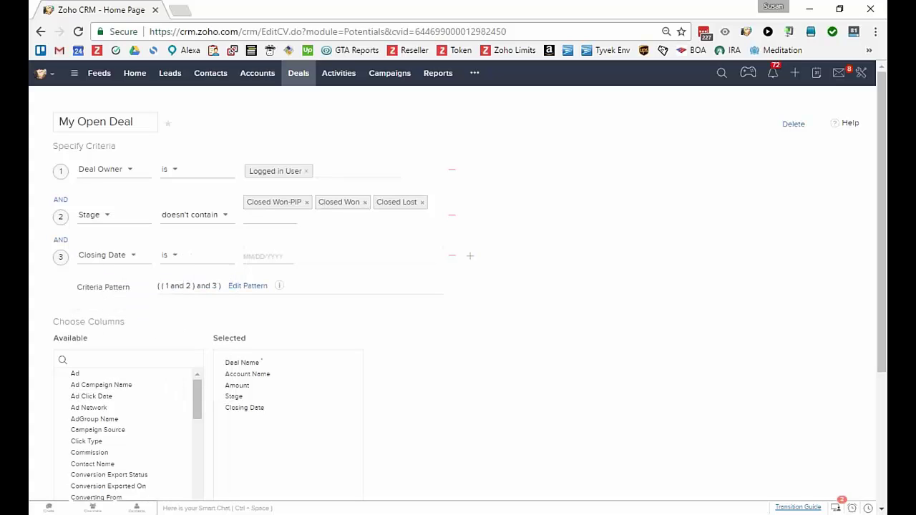
Set the Closing Date criterion's condition to Due in Days
left_click(173, 261)
left_click_drag(257, 297, 260, 323)
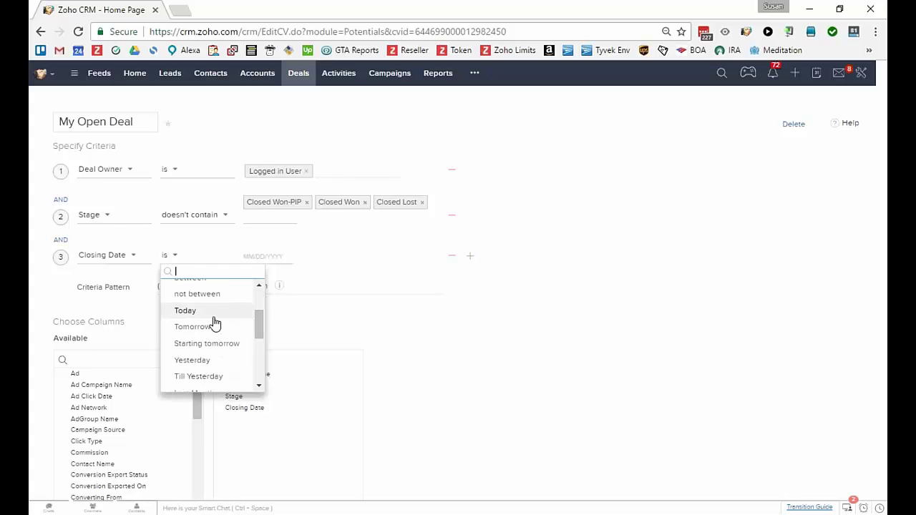
left_click_drag(259, 328, 260, 332)
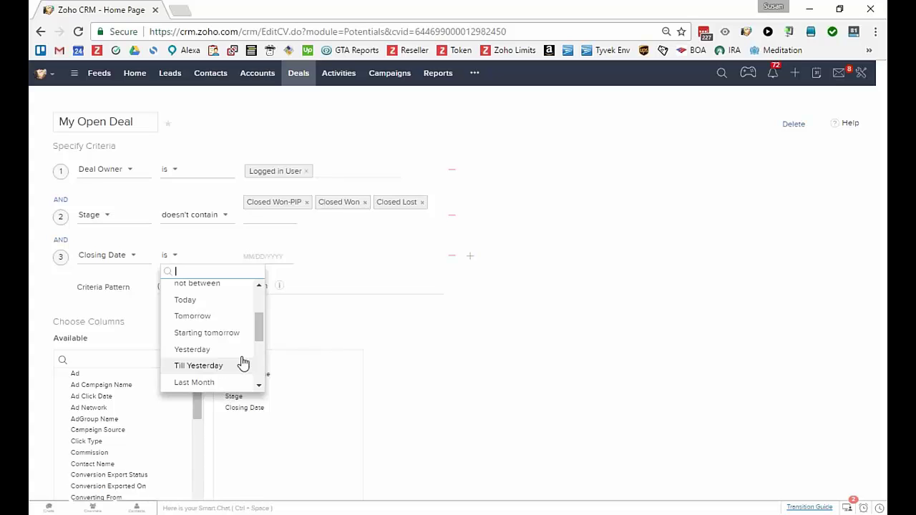
left_click_drag(260, 322, 257, 364)
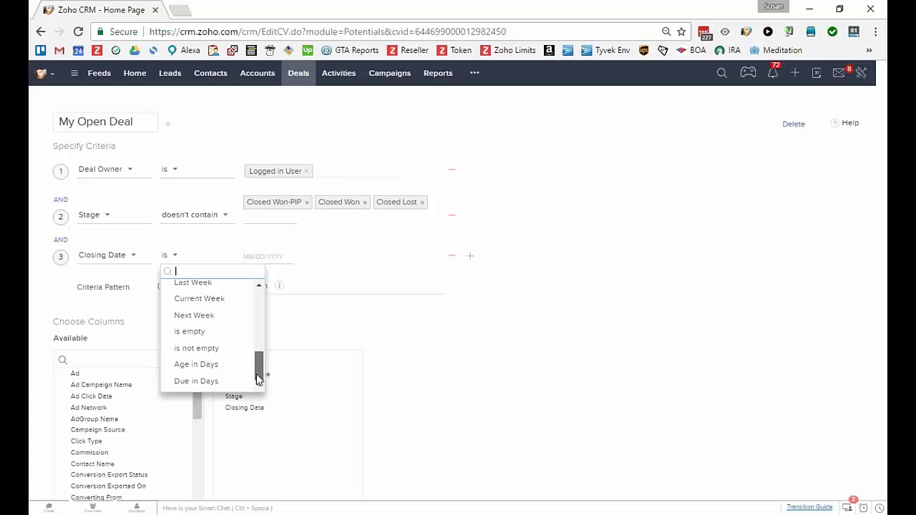
left_click(221, 382)
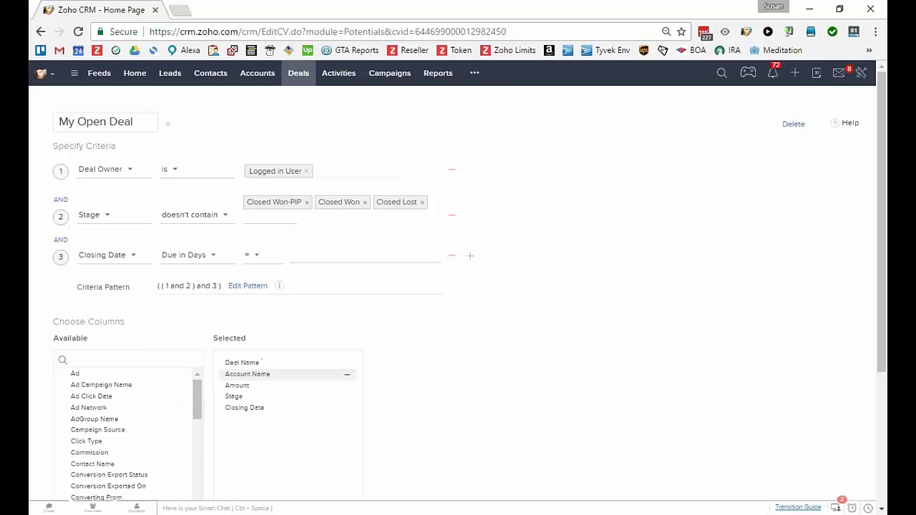
Limit the Due in Days condition to <= 90 and save the My Open Deal view
left_click(257, 257)
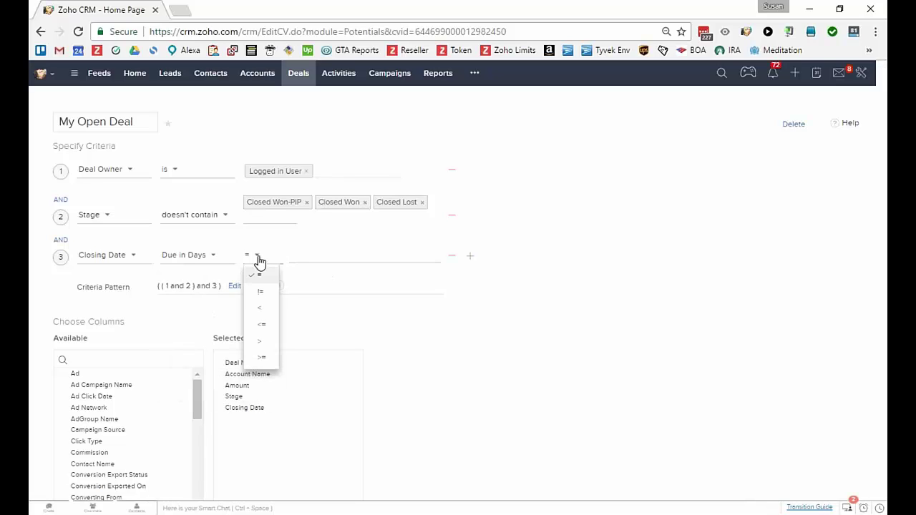
left_click(262, 324)
left_click(318, 255)
type("9")
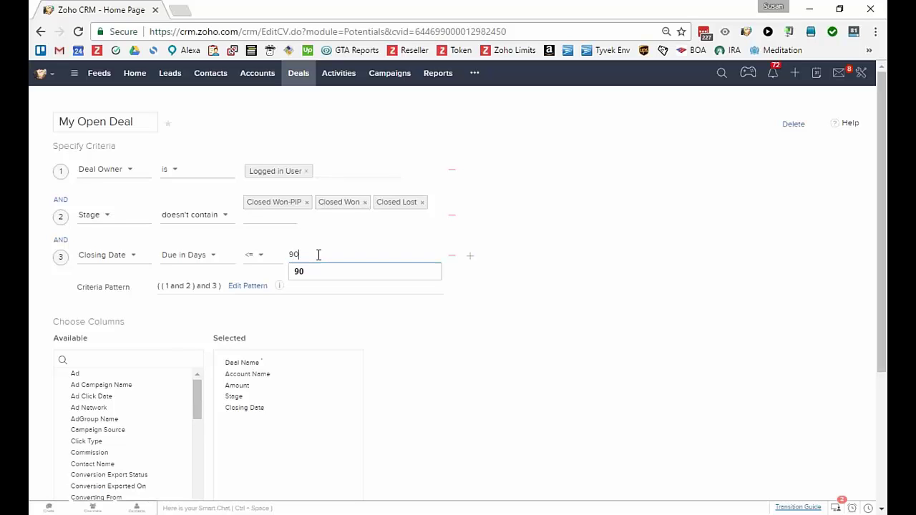
type("0")
scroll(204, 430, "down", 3)
left_click(68, 458)
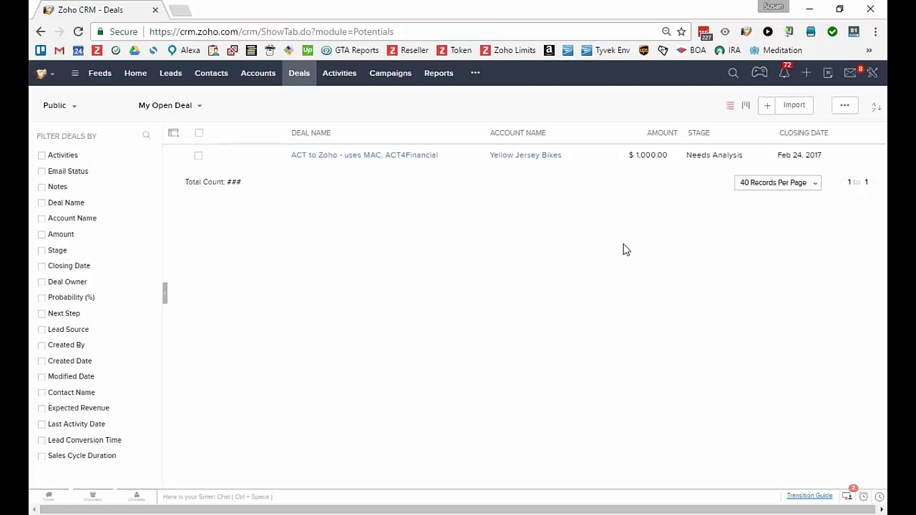
Open the My Today view of the Activities module for editing
left_click(341, 74)
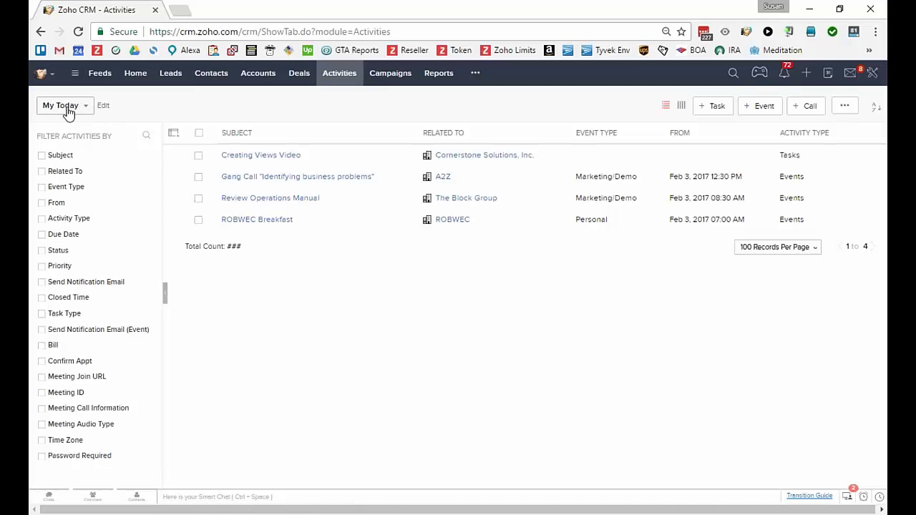
left_click(104, 106)
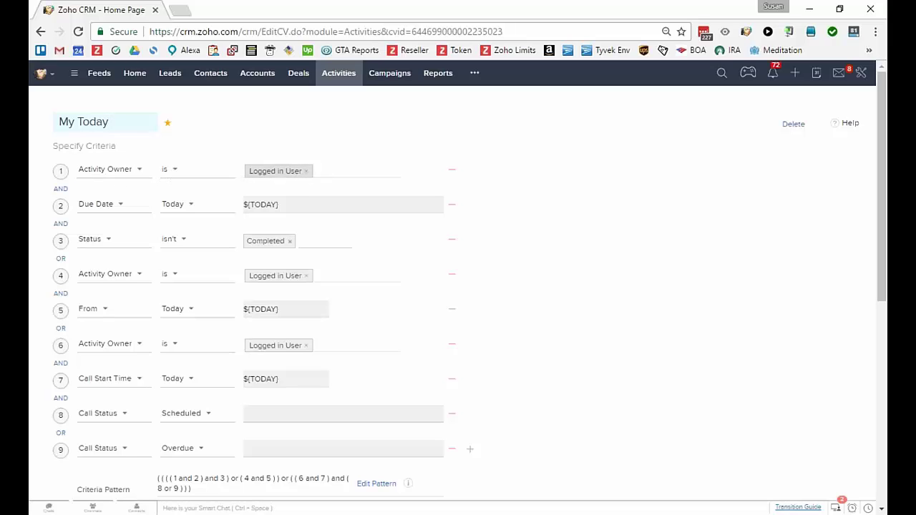
Examine the My Today view's name, its due date, status and call criteria, and the criteria pattern
left_click(74, 122)
key("shift+Home")
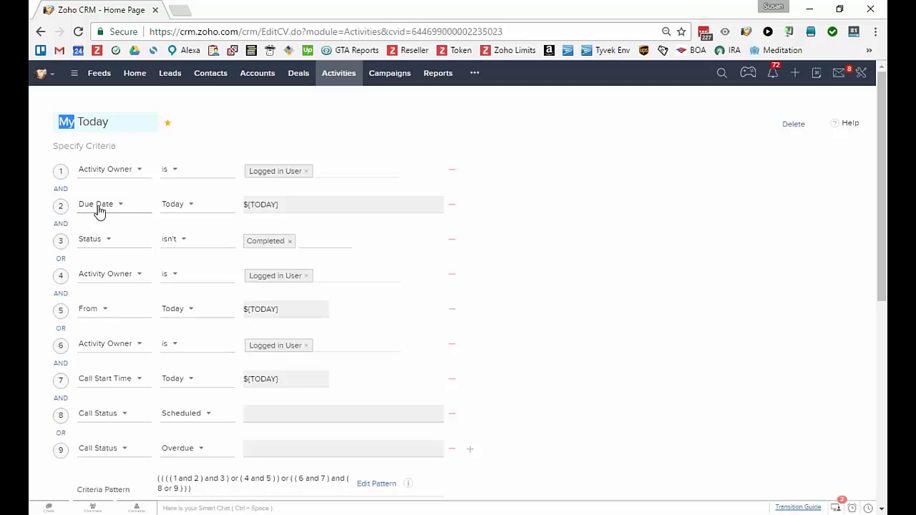
left_click(190, 206)
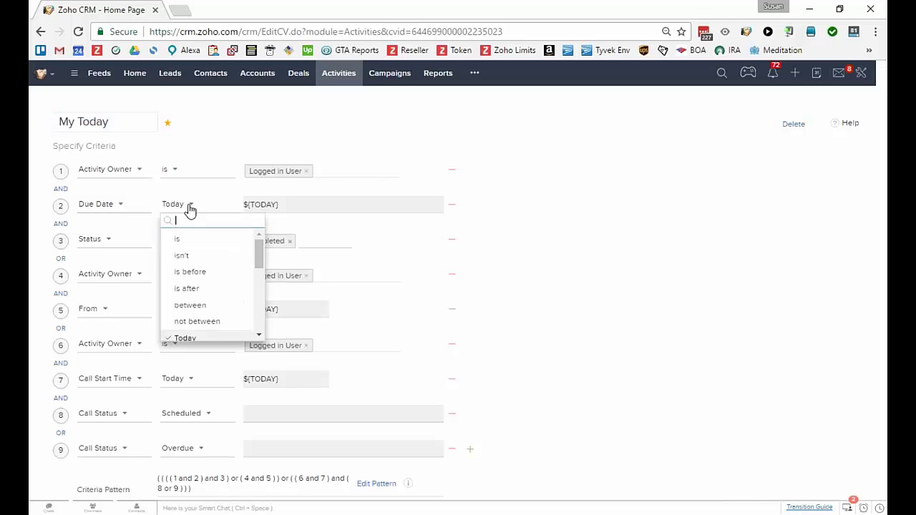
left_click(190, 208)
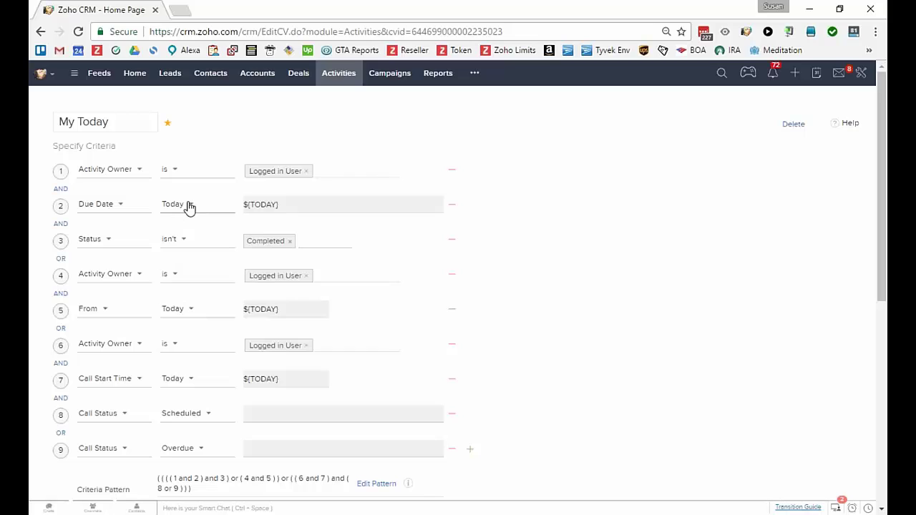
left_click(272, 241)
scroll(145, 288, "down", 1)
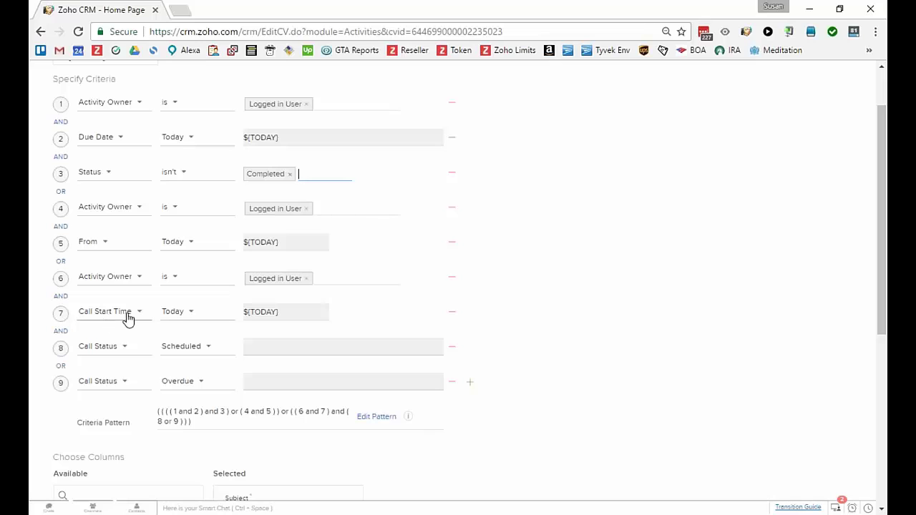
scroll(254, 325, "down", 3)
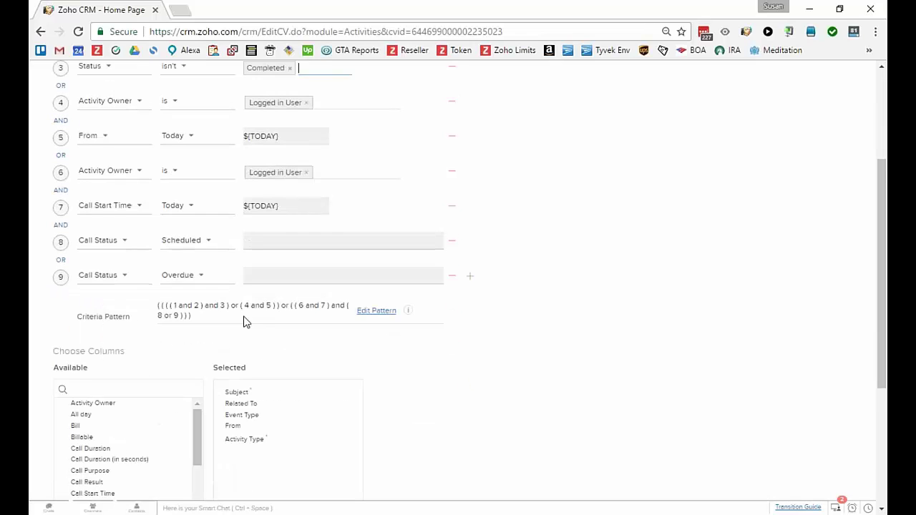
scroll(244, 322, "down", 1)
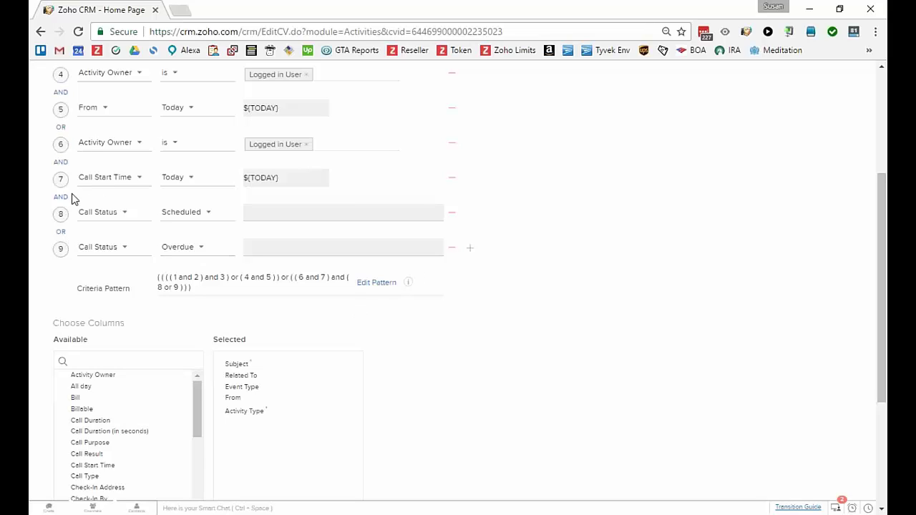
Clear the My Today view's criteria pattern and start a new one with "(1 and 2 and 3) or 4 and 5)"
left_click(376, 283)
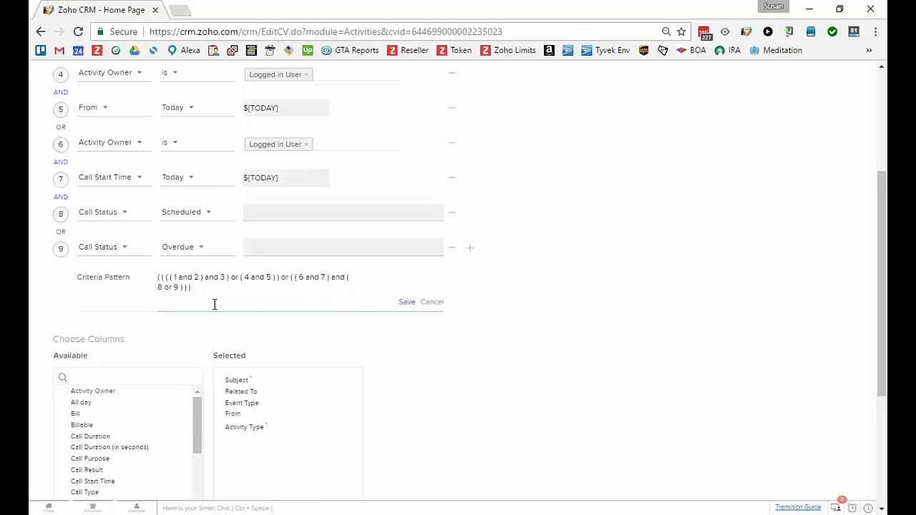
left_click_drag(205, 288, 142, 270)
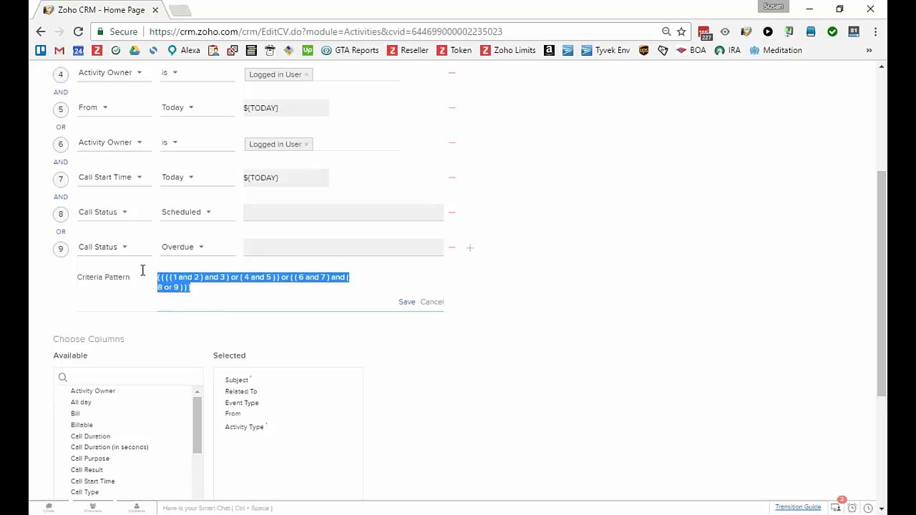
key("BackSpace")
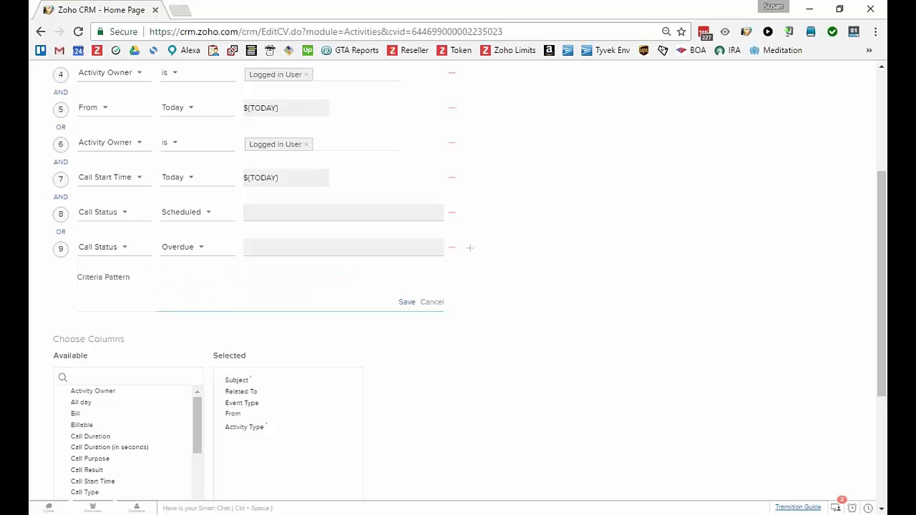
scroll(468, 282, "up", 2)
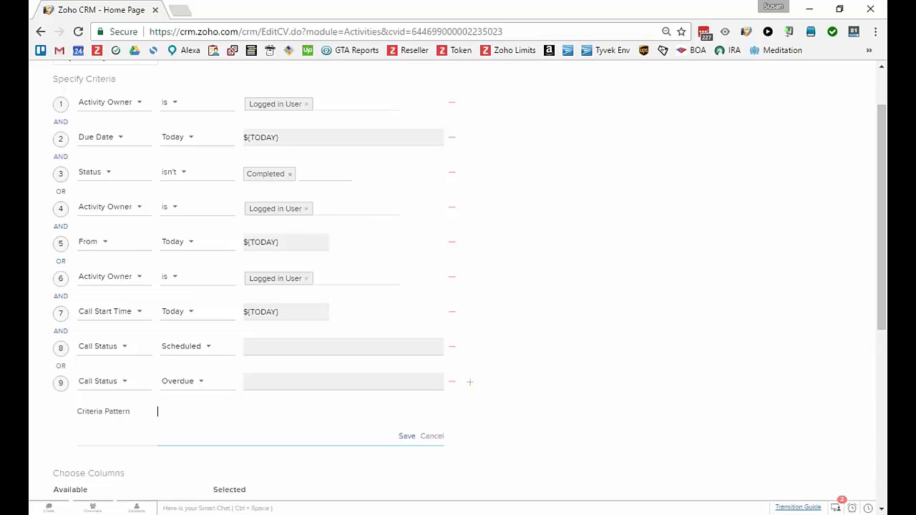
type("(")
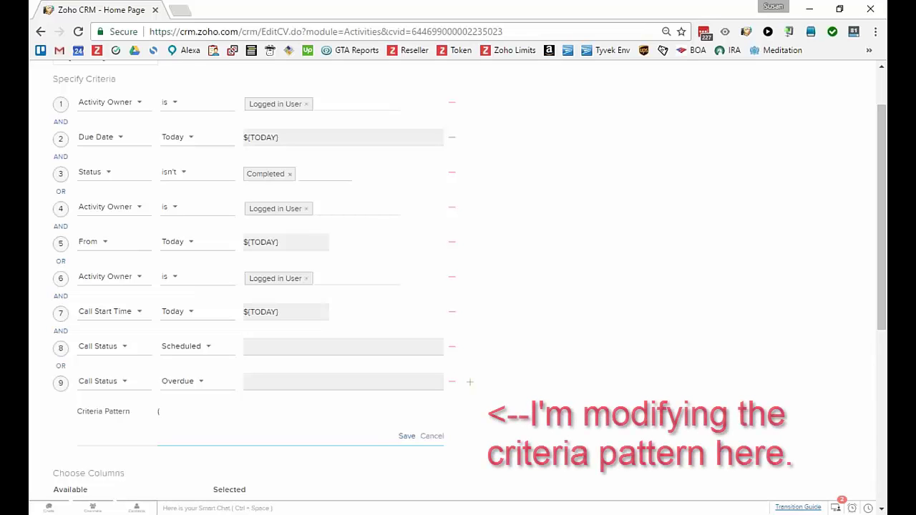
type("1 and 2 and 3")
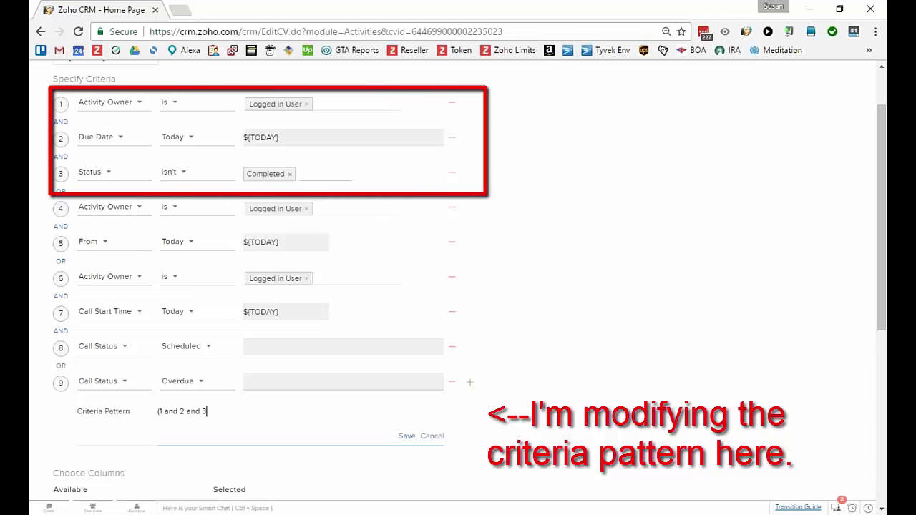
type(") or")
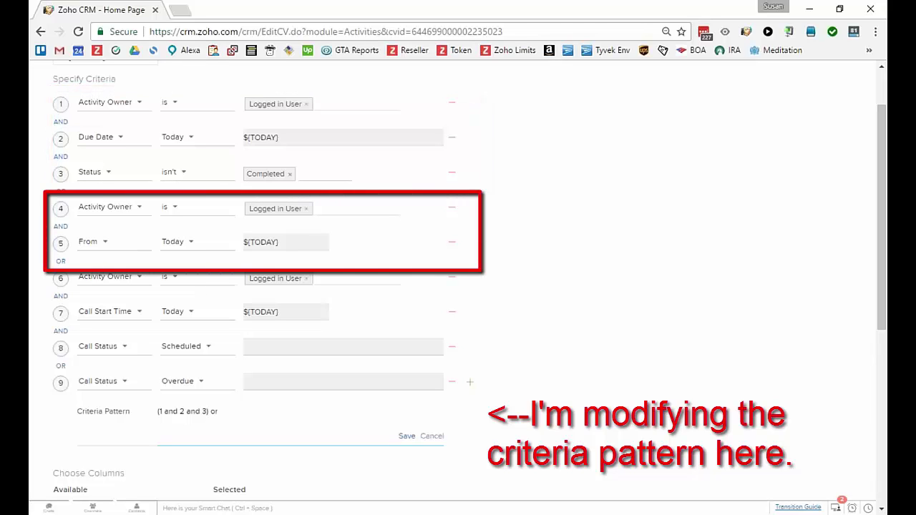
type(" 4 and 5)")
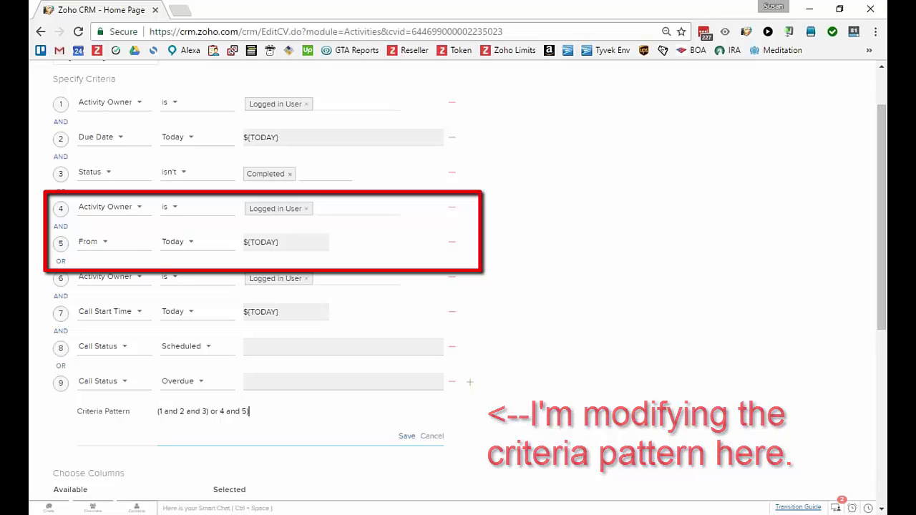
Add the missing parenthesis before 4, extend the pattern with "or (6 and 7 and (8 or 9))", and save the criteria pattern
left_click(221, 412)
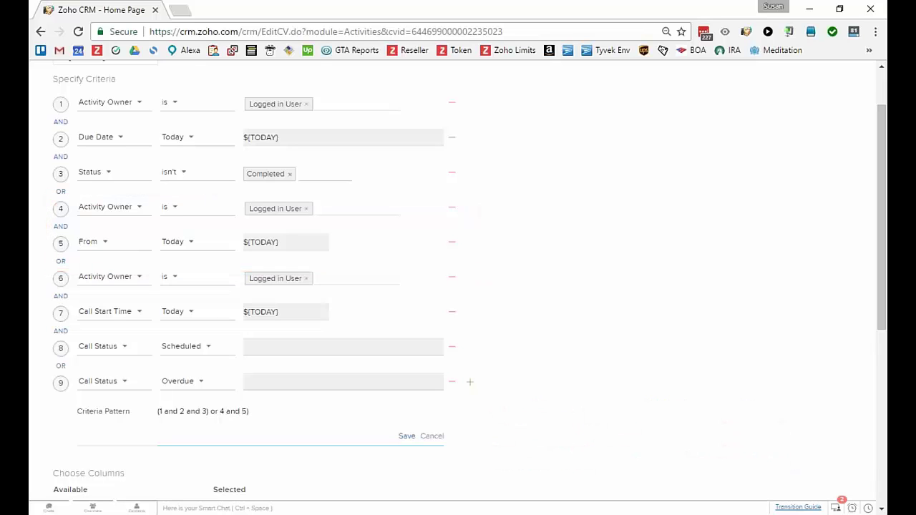
type("(4 and 5) or (6 and 7")
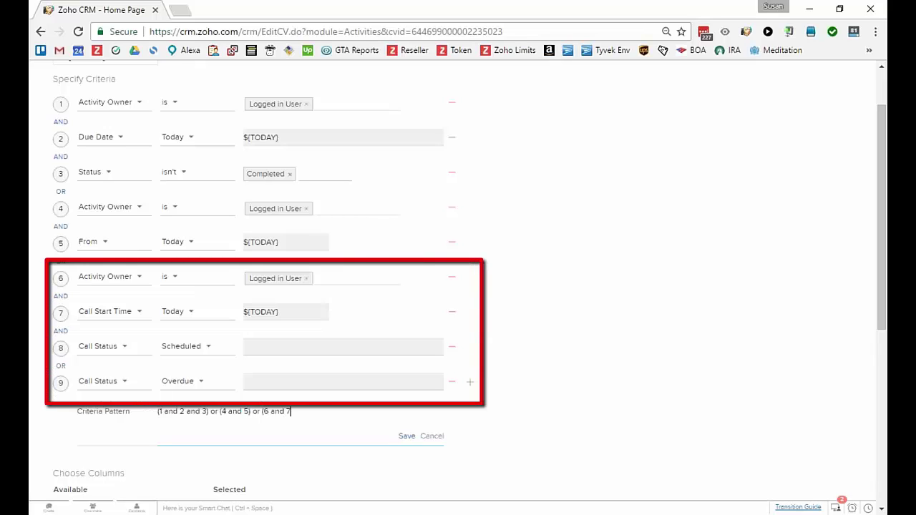
type(" and 8")
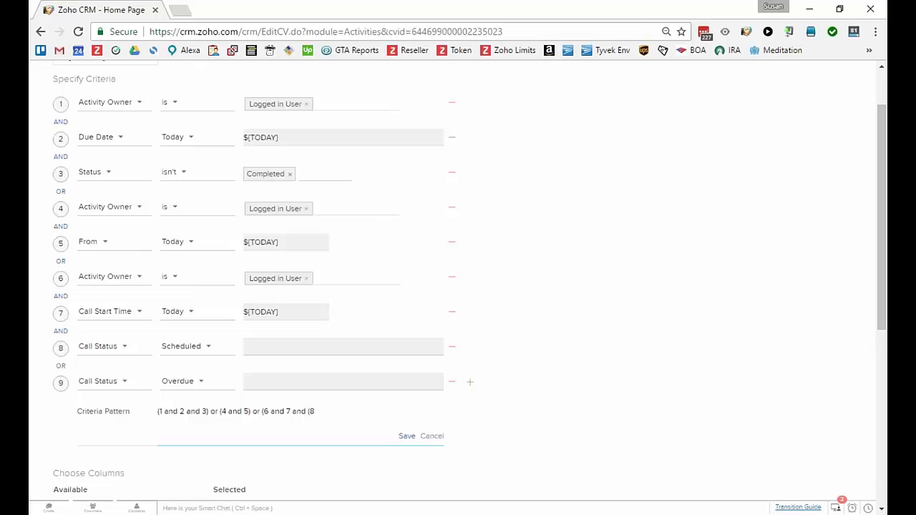
type("or 9")
left_click_drag(342, 412, 260, 408)
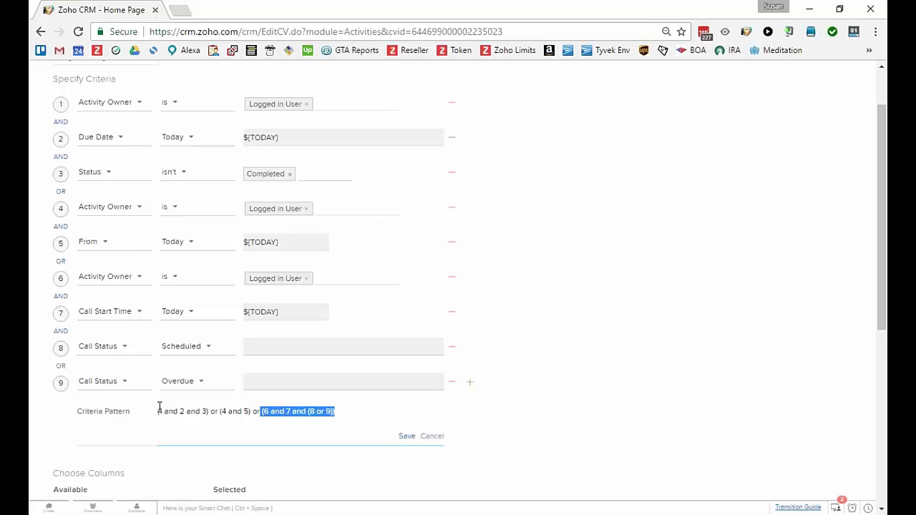
left_click(418, 442)
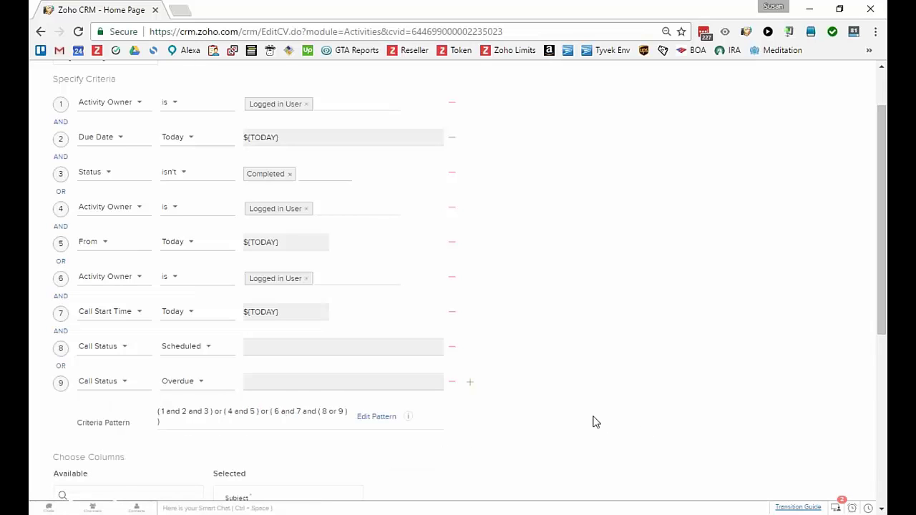
scroll(591, 422, "down", 3)
scroll(591, 422, "down", 2)
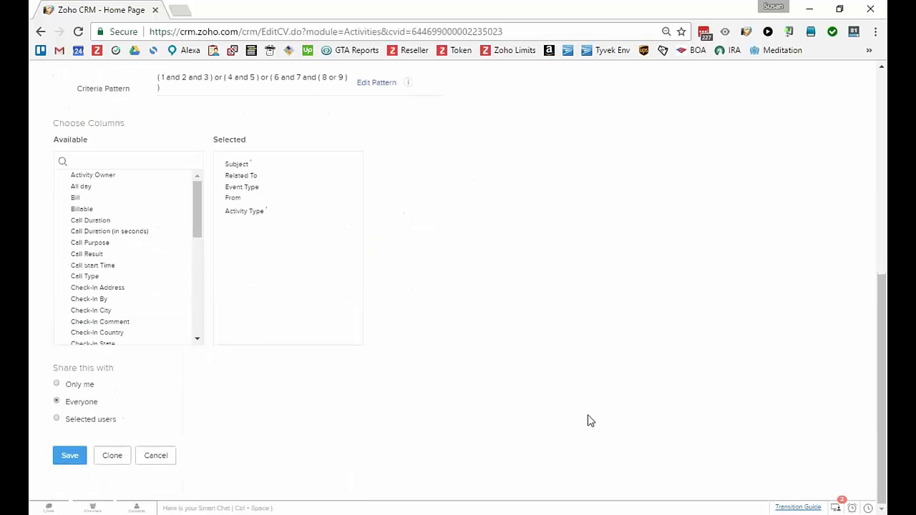
Save the edited My Today view of the Activities module and go to the Home page
left_click(69, 455)
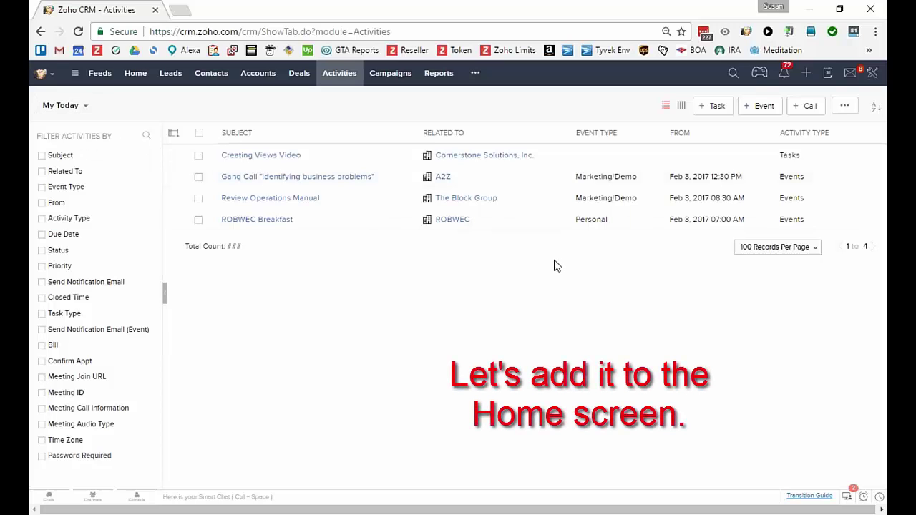
left_click(133, 74)
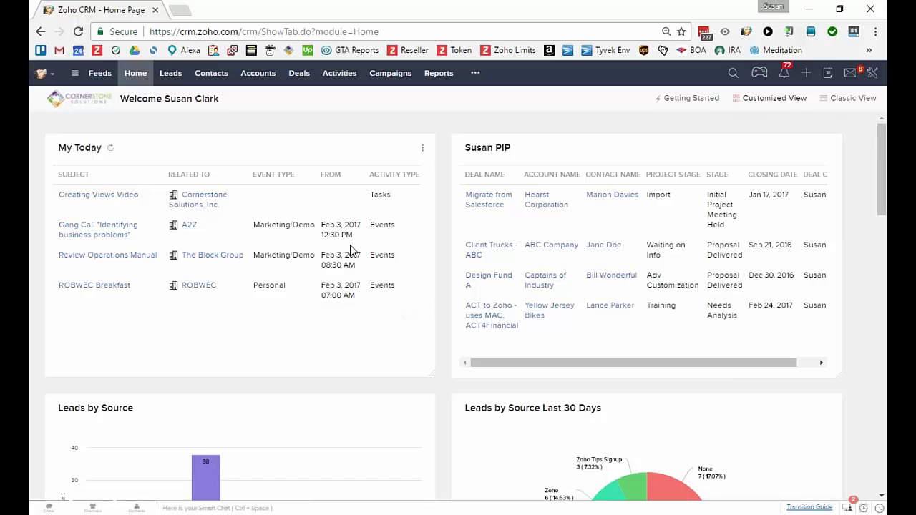
Start a new Home page component based on a custom view of the Activities module
scroll(350, 245, "down", 20)
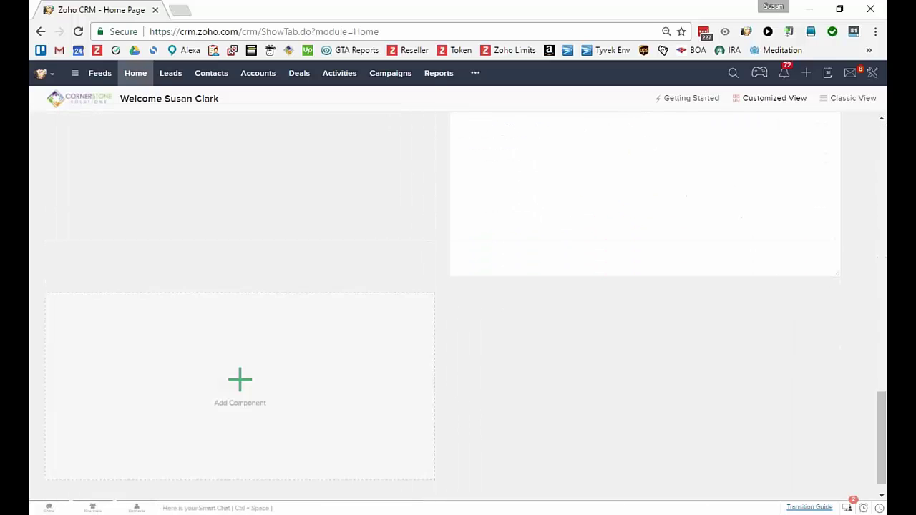
scroll(257, 384, "down", 1)
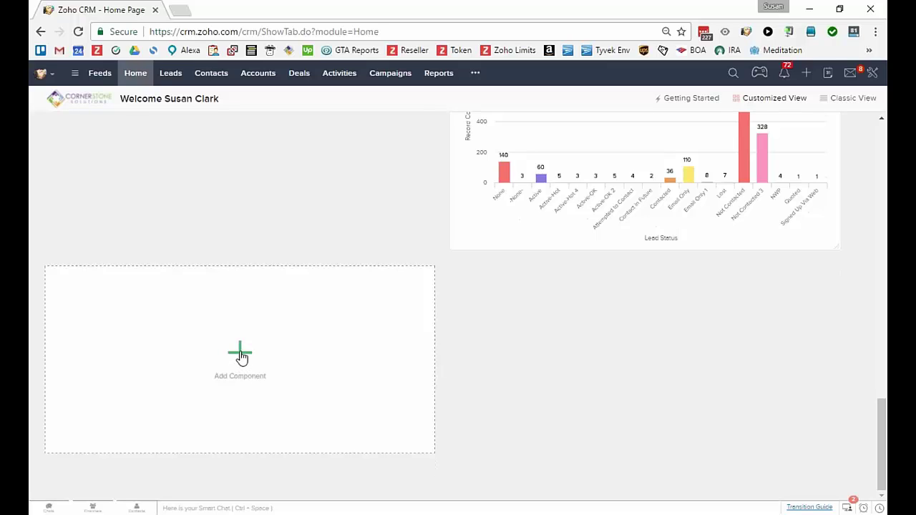
left_click(241, 353)
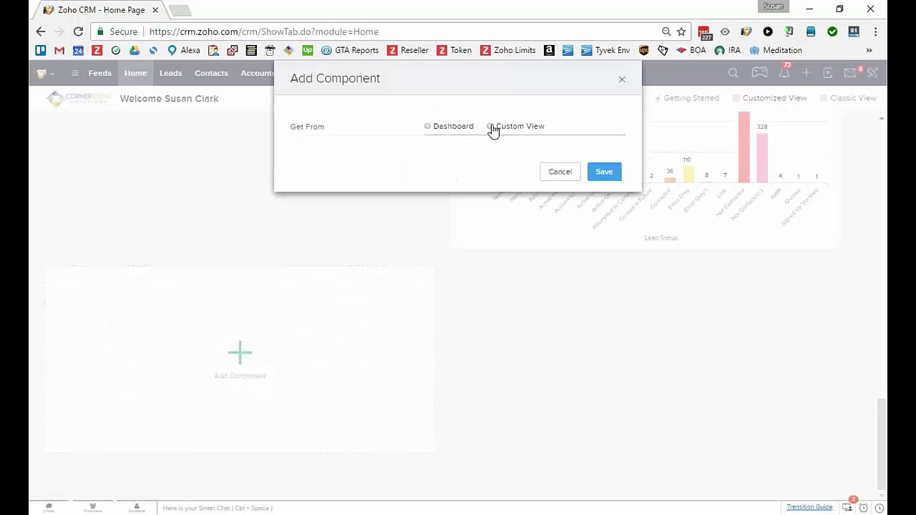
left_click(491, 127)
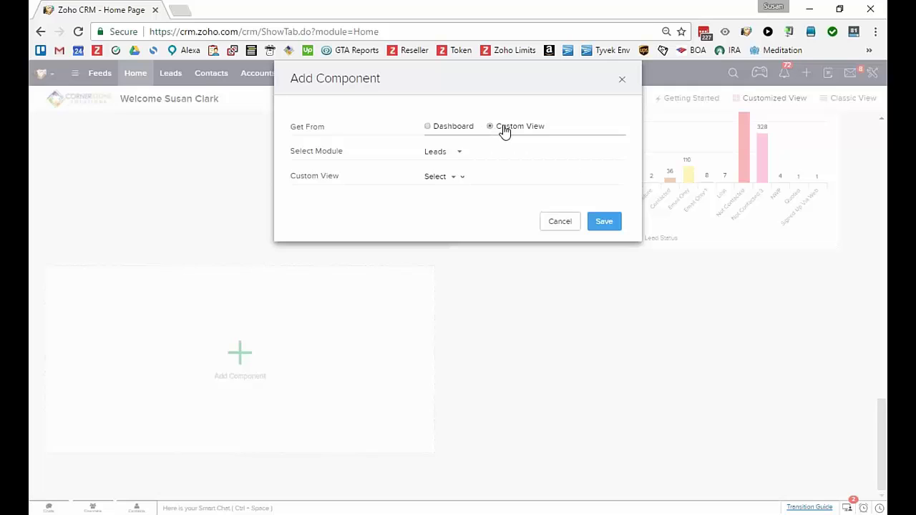
left_click(458, 153)
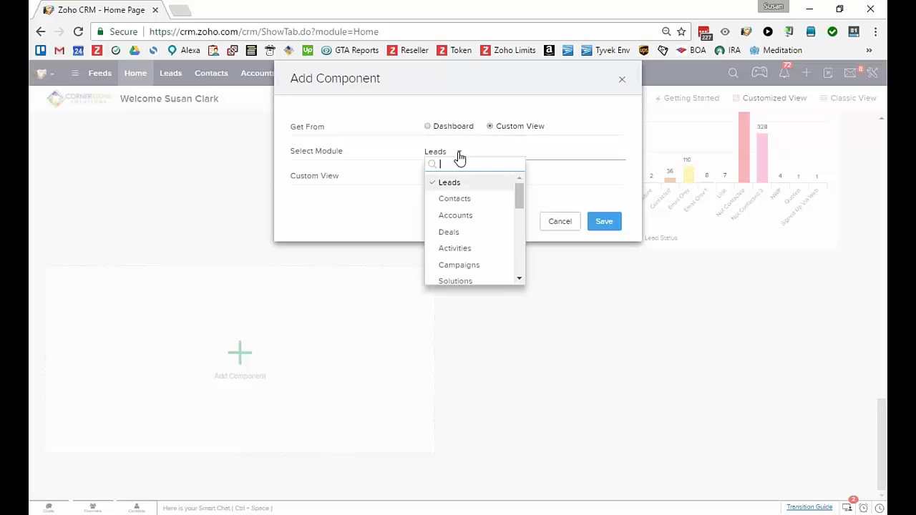
left_click(479, 249)
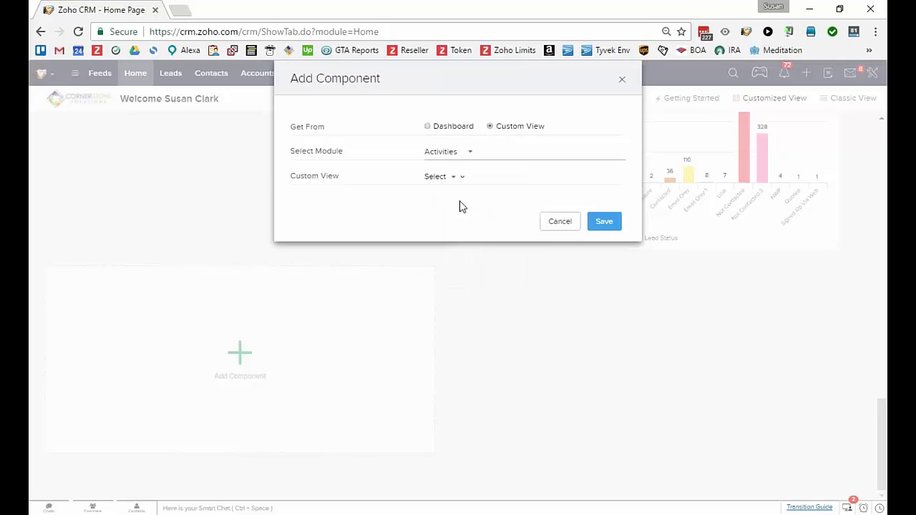
Try to save the component with the My Today view under the name My Today1, then cancel it and return to the existing components
left_click(449, 179)
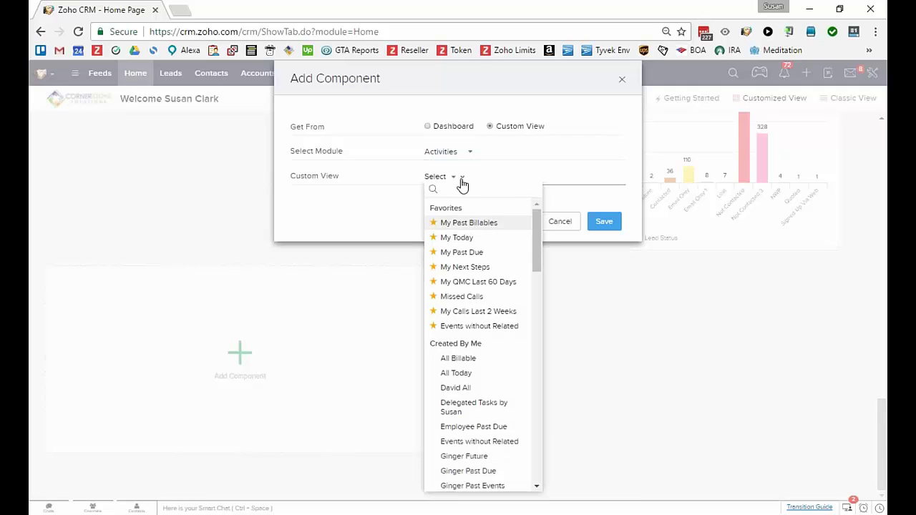
left_click(461, 237)
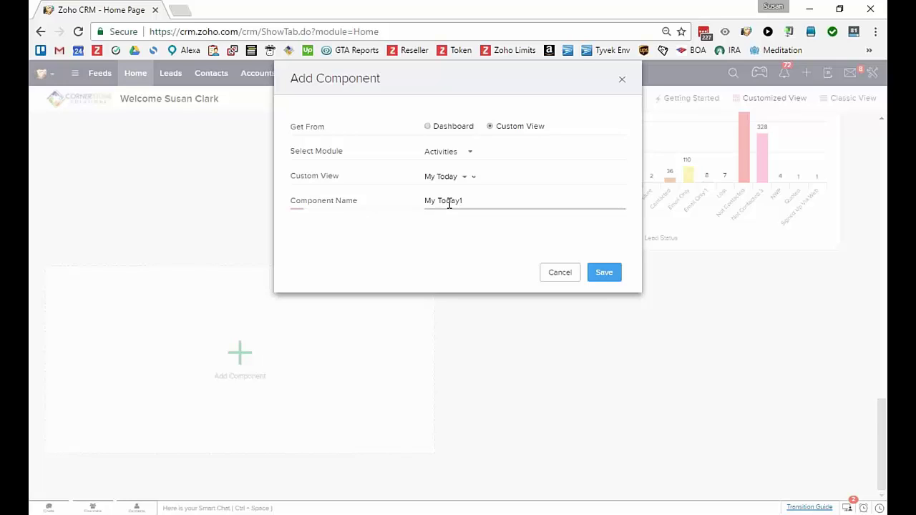
left_click(605, 274)
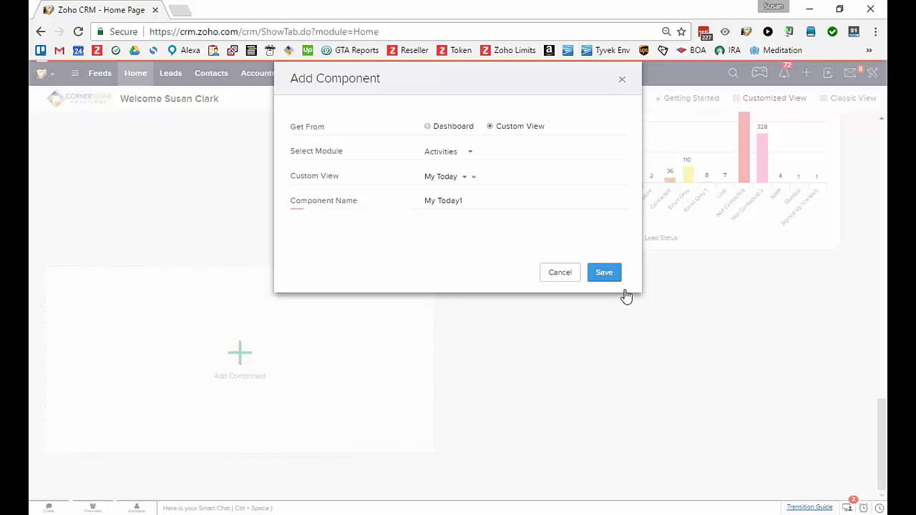
left_click(562, 108)
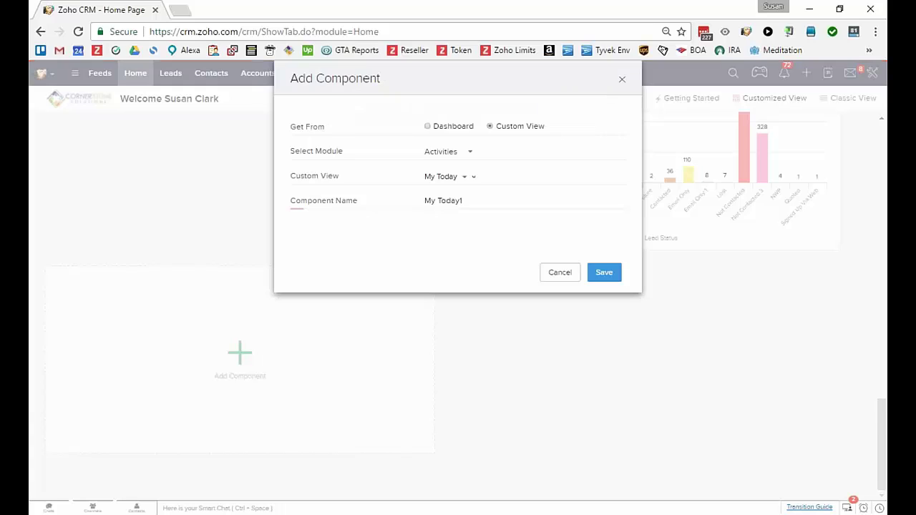
left_click(575, 277)
scroll(514, 286, "up", 15)
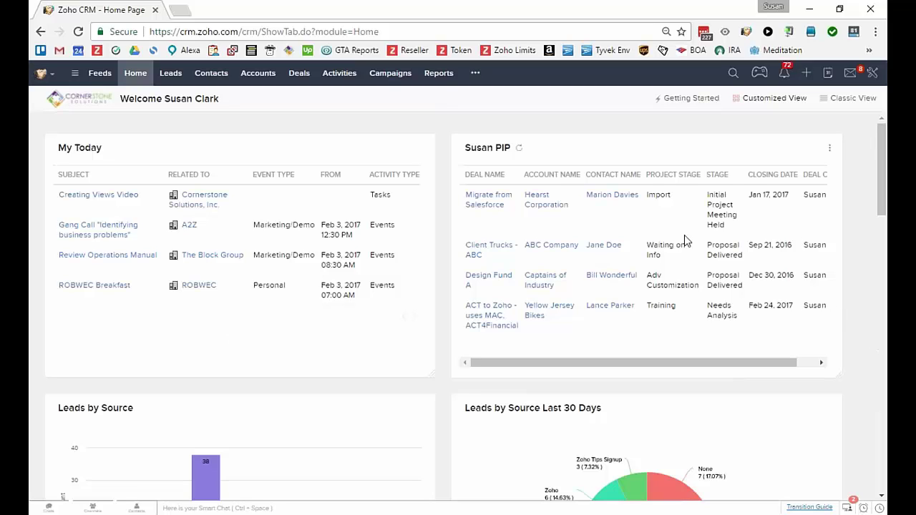
Open the Contacts module and examine the favorite views in its view list
left_click(210, 76)
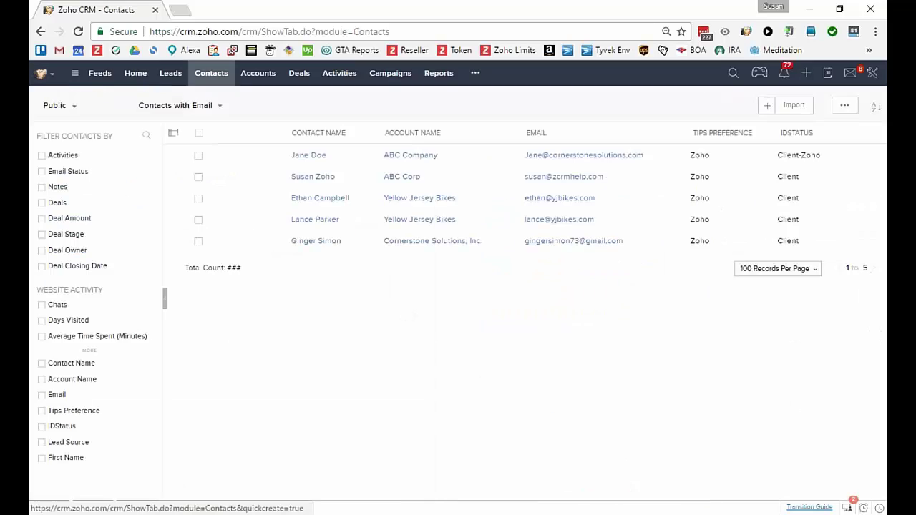
left_click(221, 106)
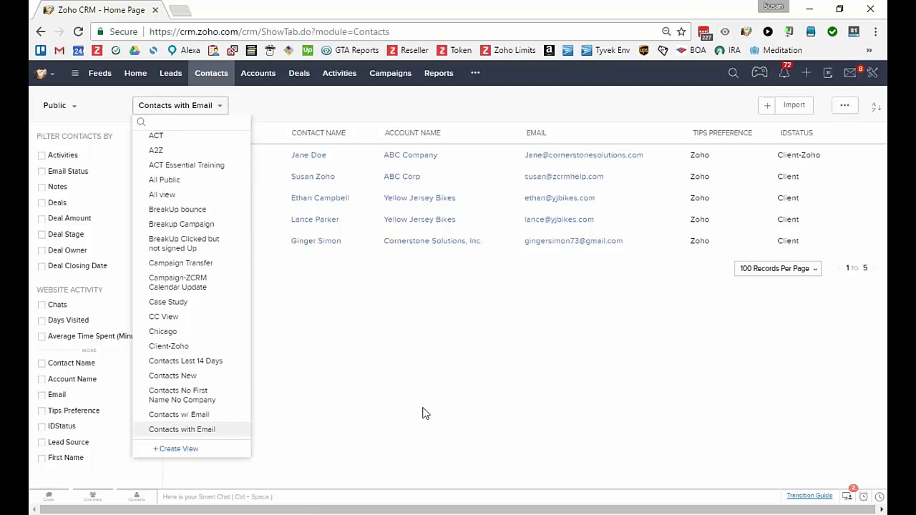
scroll(188, 231, "up", 3)
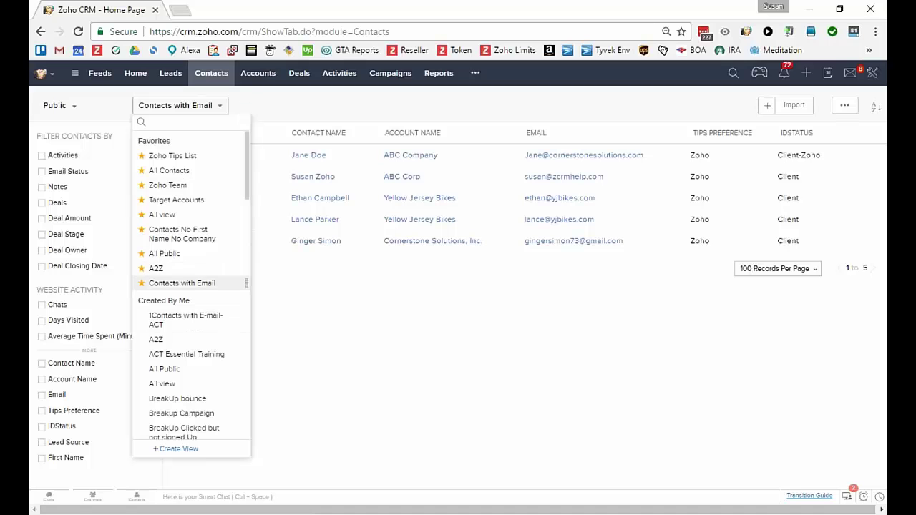